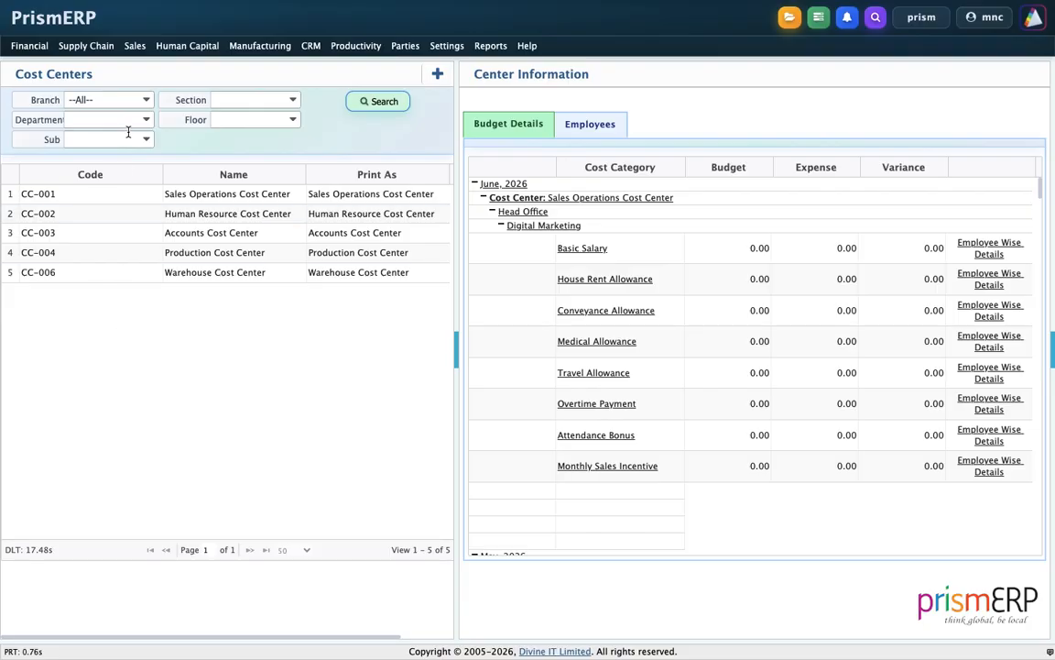
Start a new HR cost category and name it Festival Bonus
{"action": "left_click", "coordinate": [165, 46]}
{"action": "mouse_move", "coordinate": [190, 165]}
{"action": "mouse_move", "coordinate": [181, 202]}
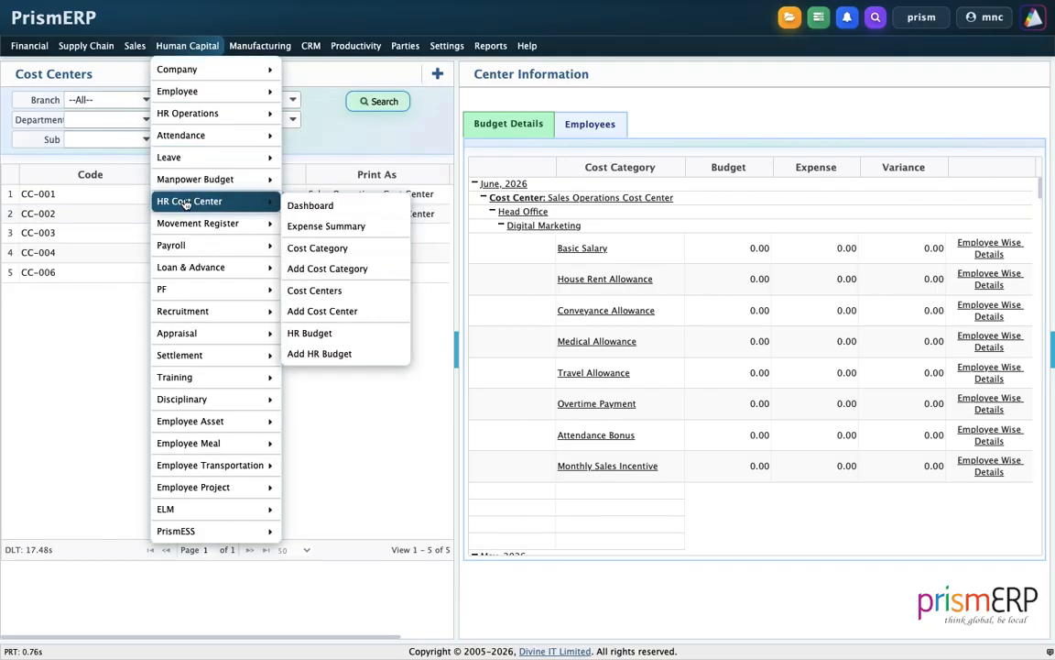
{"action": "left_click", "coordinate": [307, 271]}
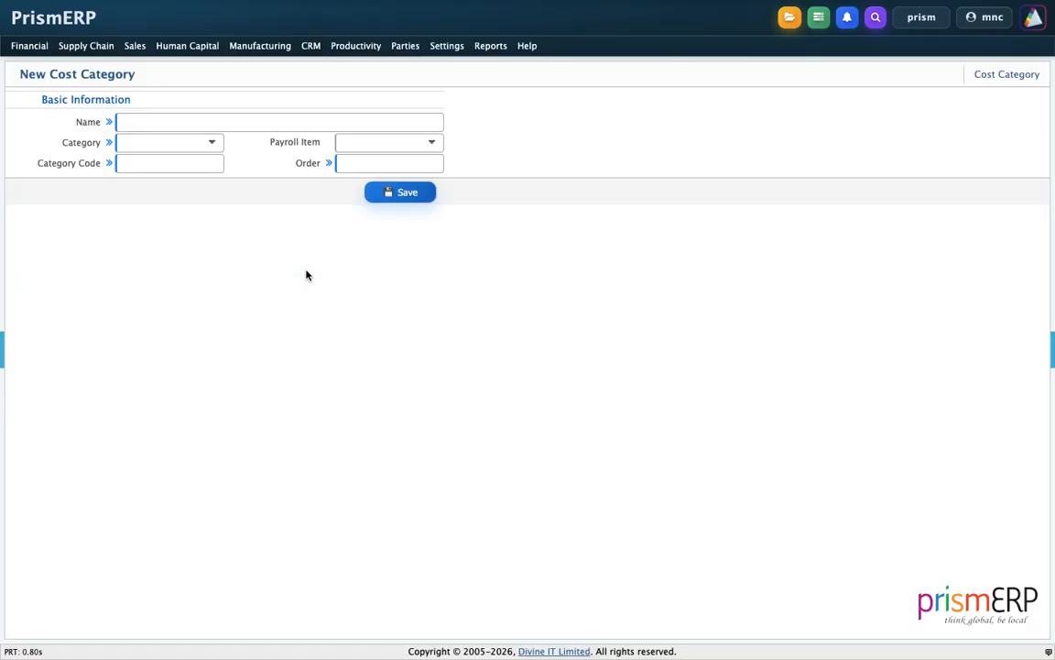
{"action": "left_click", "coordinate": [194, 116]}
{"action": "left_click", "coordinate": [197, 142]}
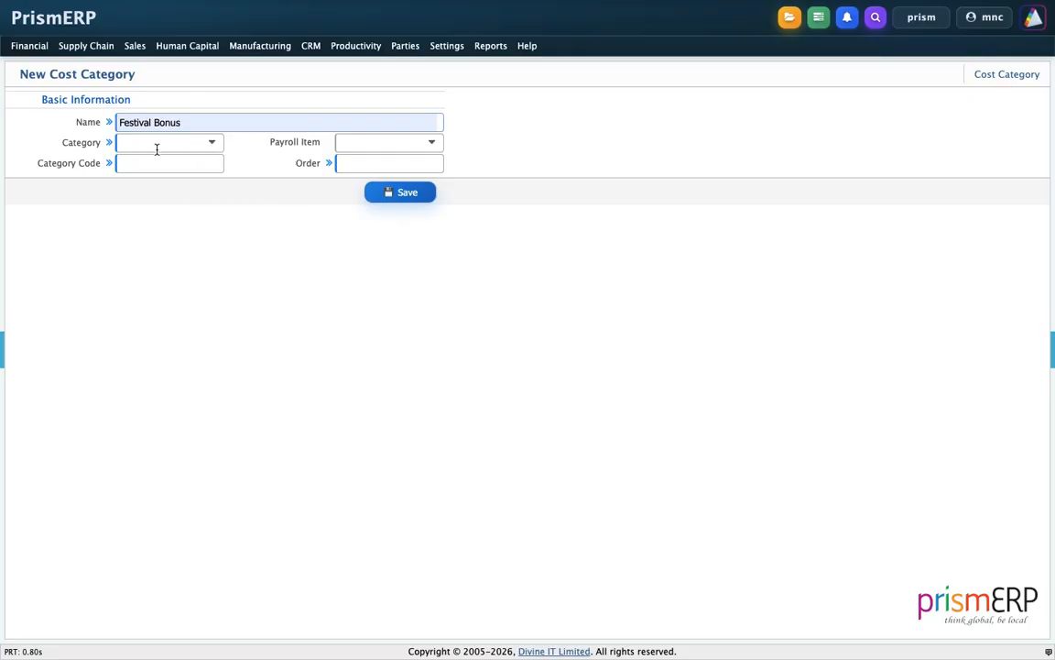
Set both the category and the payroll item of the new cost category to Bonus
{"action": "left_click", "coordinate": [169, 140]}
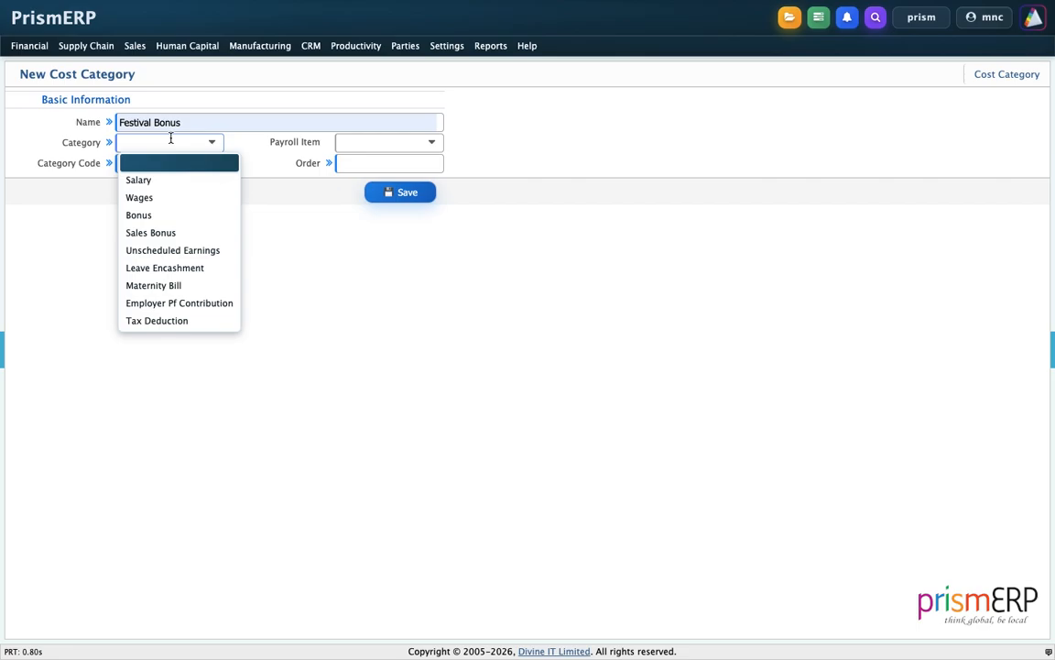
{"action": "left_click", "coordinate": [156, 214]}
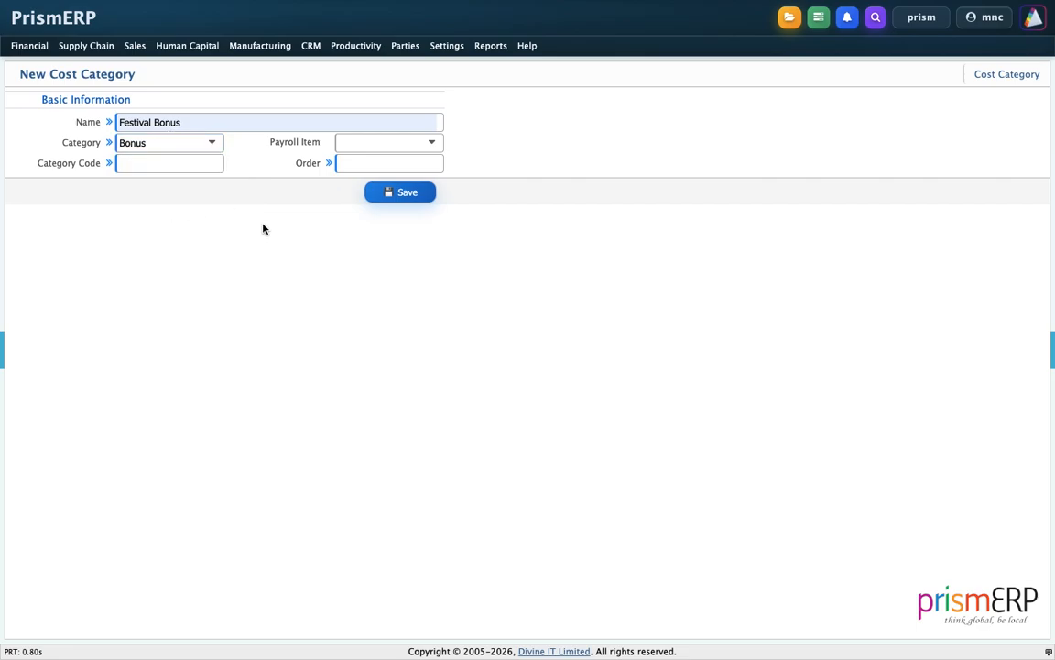
{"action": "left_click", "coordinate": [377, 144]}
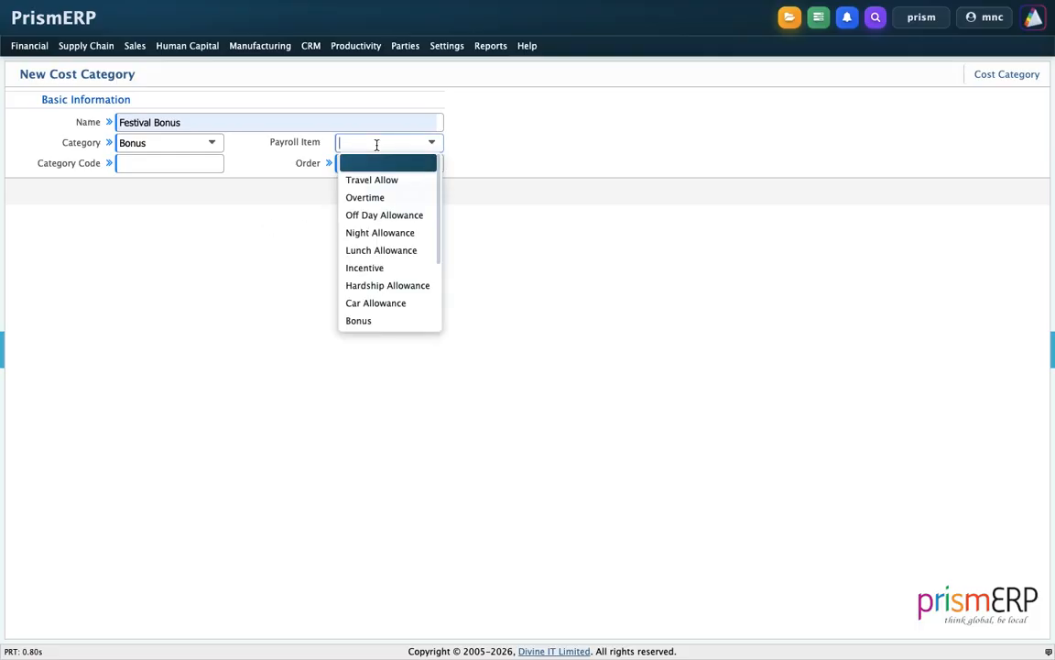
{"action": "left_click", "coordinate": [391, 324]}
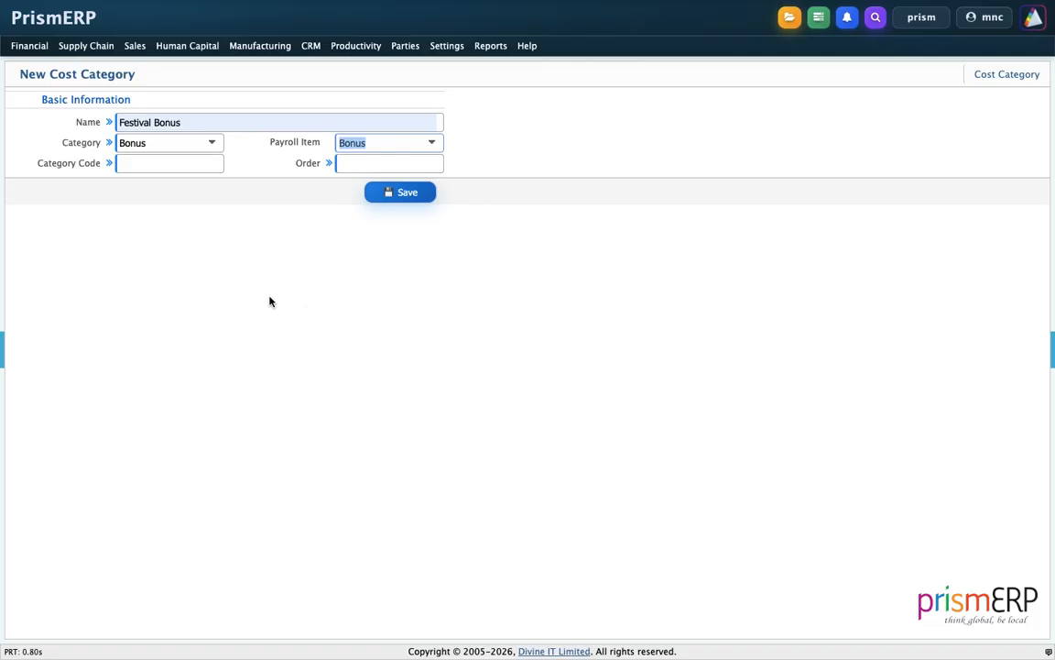
Give the Festival Bonus cost category the code CC-007 and order 11, and save it
{"action": "left_click", "coordinate": [156, 161]}
{"action": "type", "text": "CC-005"}
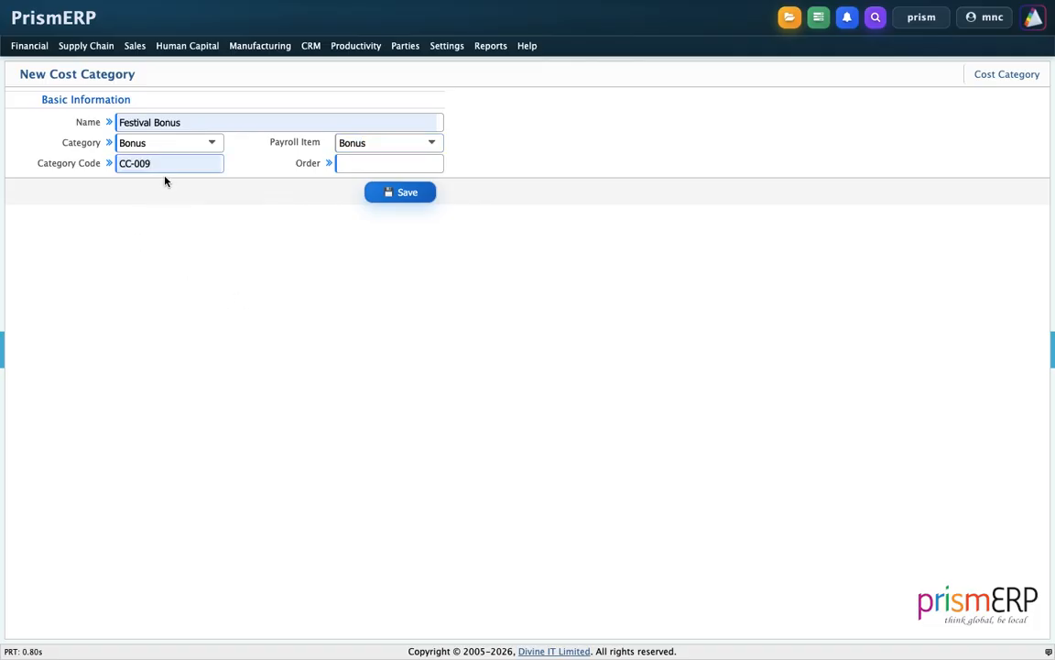
{"action": "key", "text": "BackSpace"}
{"action": "type", "text": "7"}
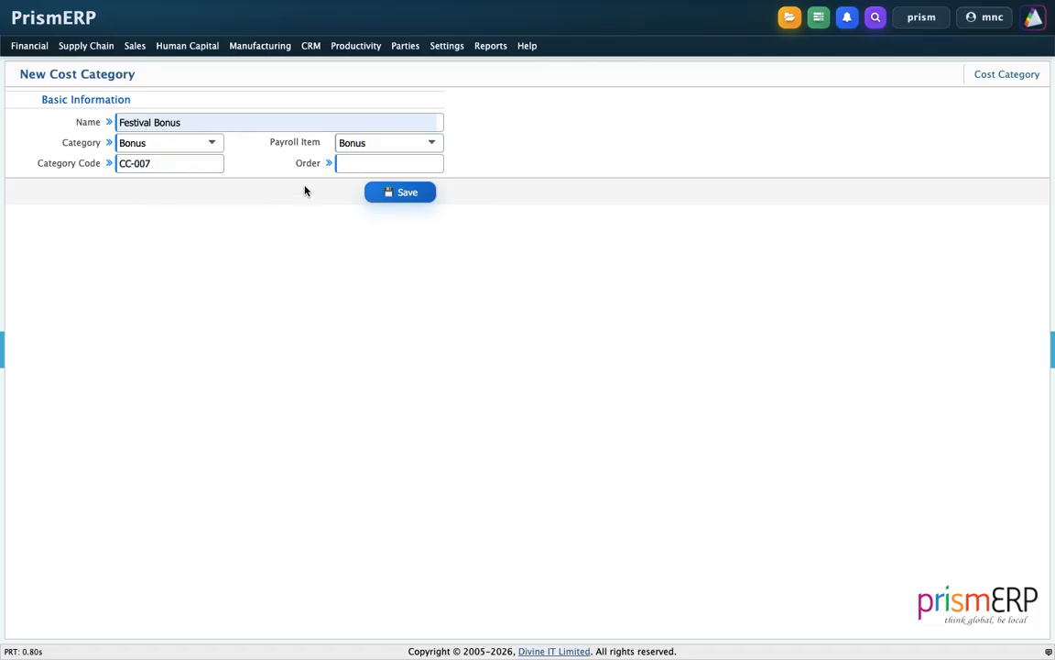
{"action": "left_click", "coordinate": [342, 162]}
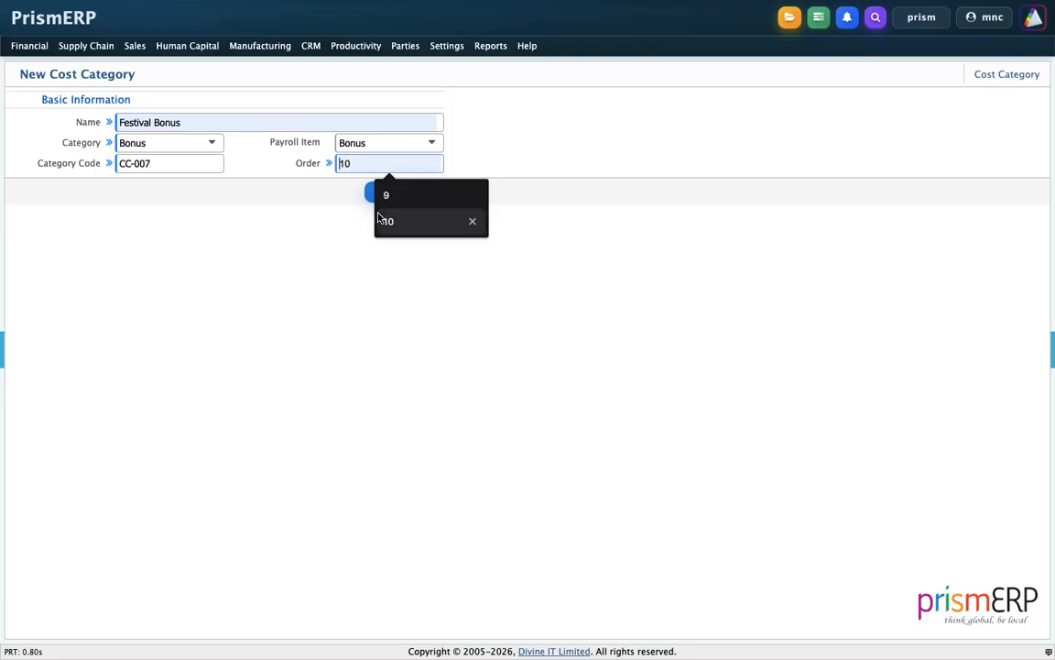
{"action": "left_click", "coordinate": [379, 216]}
{"action": "key", "text": "BackSpace"}
{"action": "type", "text": "1"}
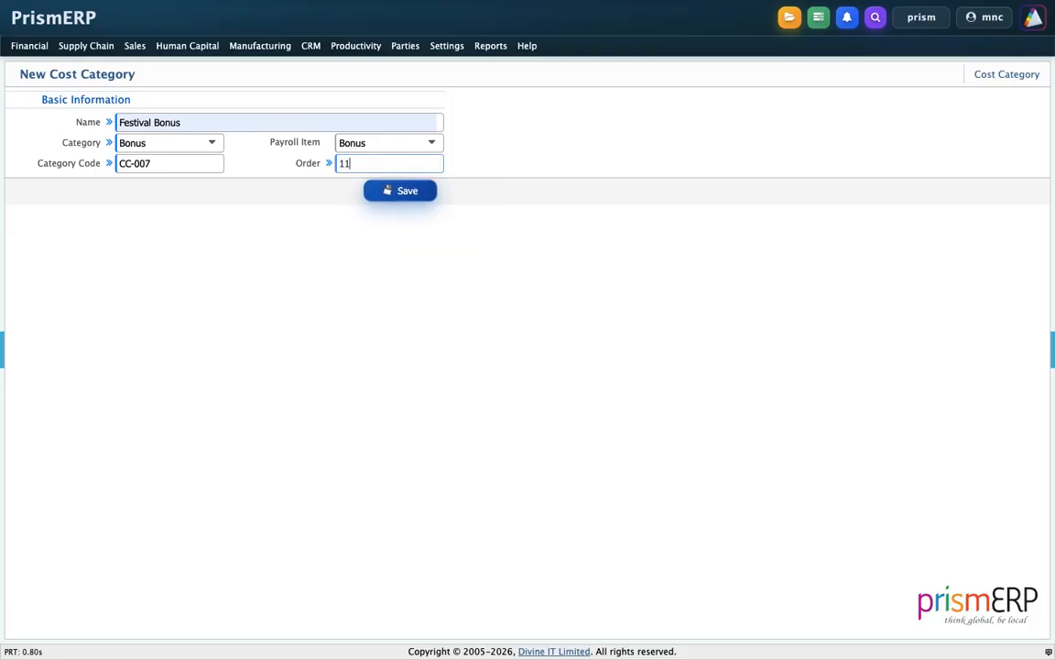
{"action": "left_click", "coordinate": [409, 197]}
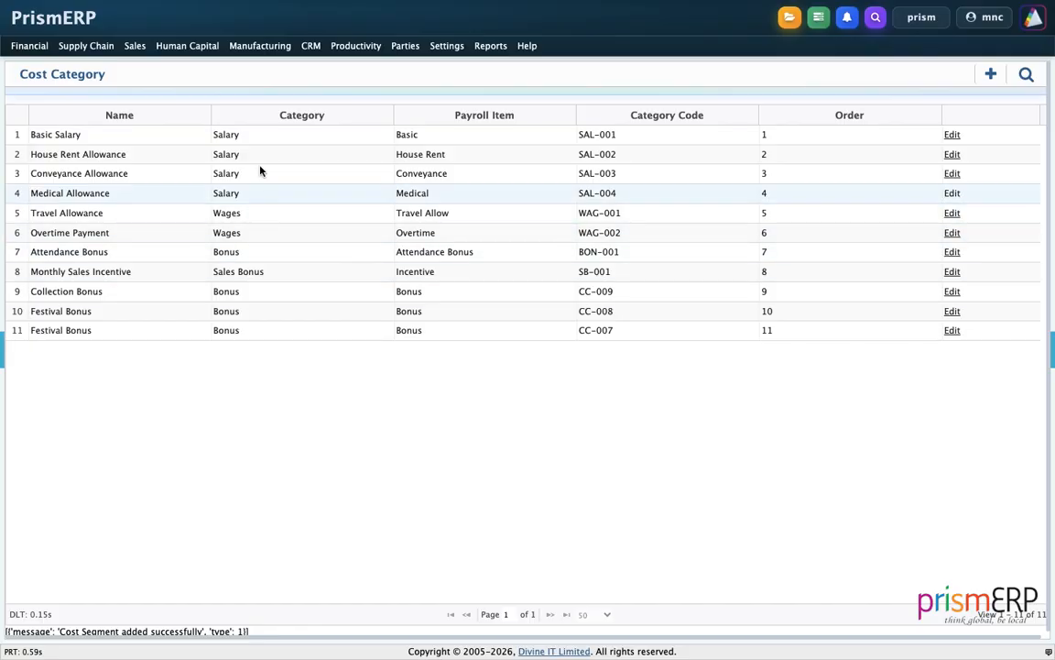
Start a new HR cost center with Business Development Cost Center as name and print name, and code CC-005
{"action": "left_click", "coordinate": [188, 46]}
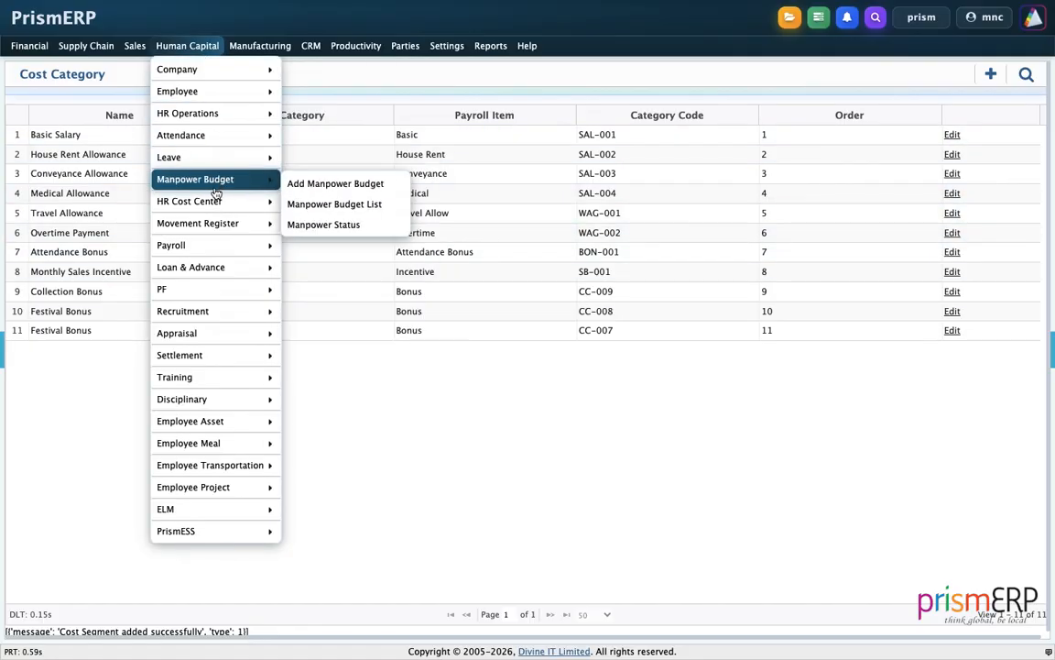
{"action": "mouse_move", "coordinate": [199, 200]}
{"action": "left_click", "coordinate": [322, 312]}
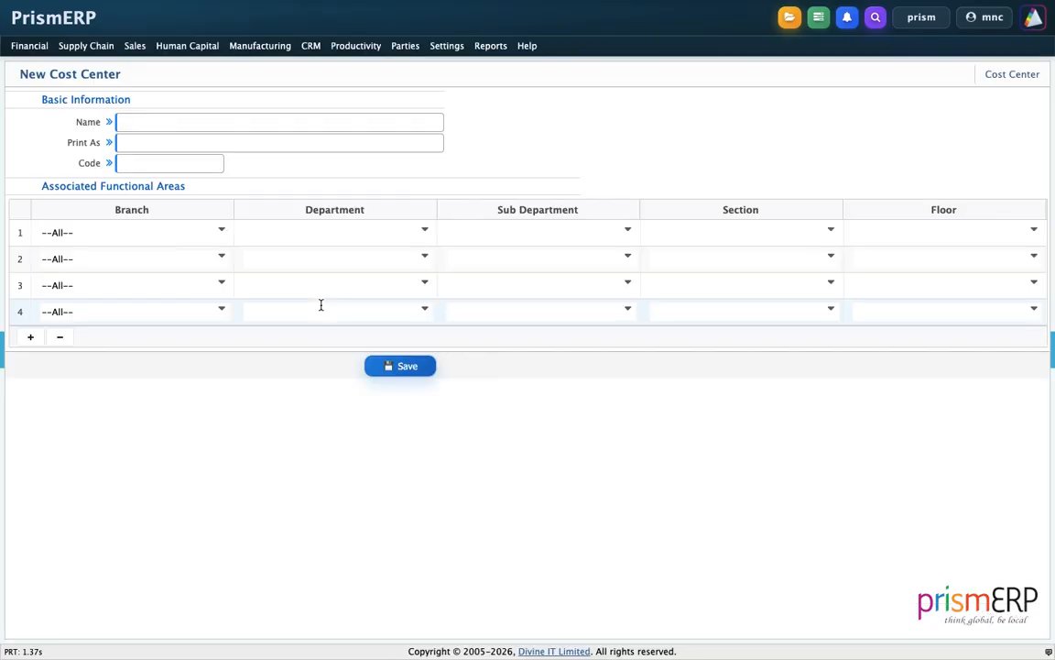
{"action": "left_click", "coordinate": [209, 123]}
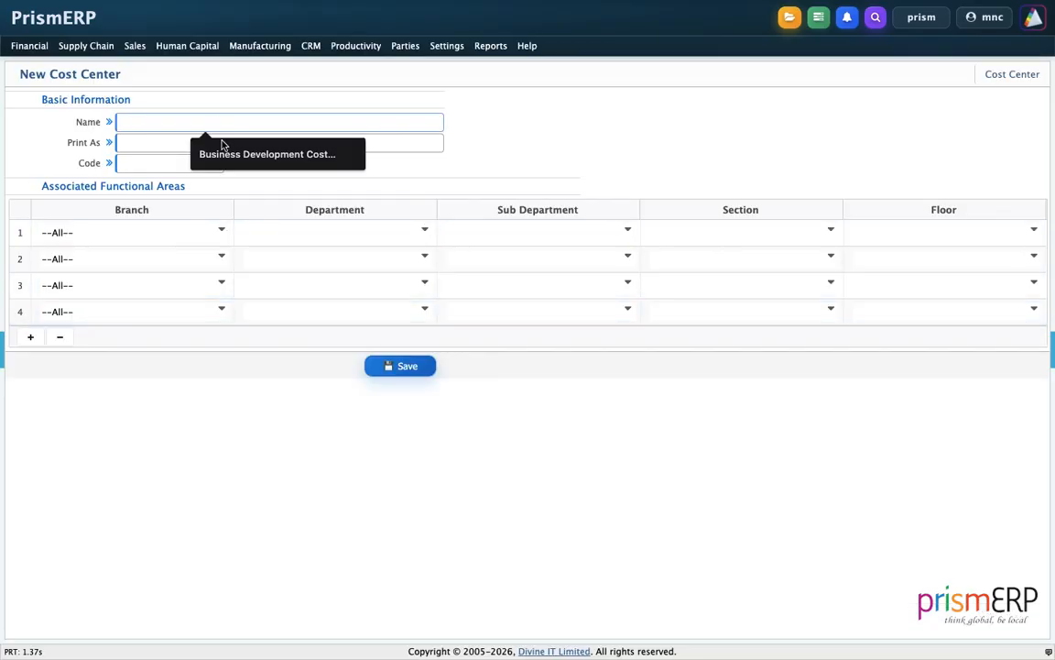
{"action": "left_click", "coordinate": [221, 152]}
{"action": "left_click", "coordinate": [186, 148]}
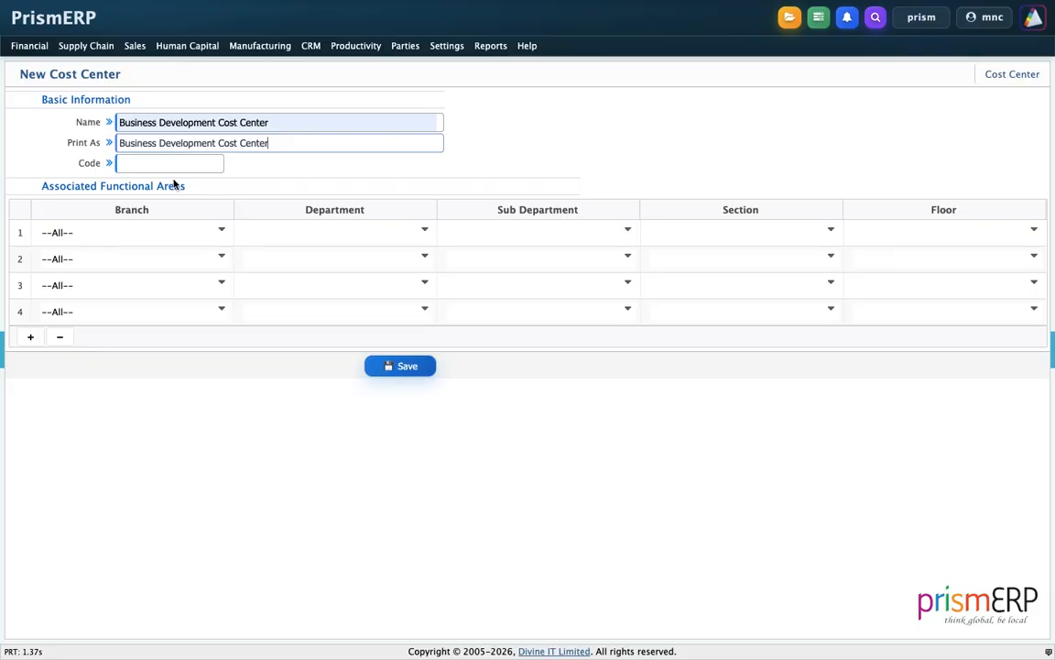
{"action": "left_click", "coordinate": [172, 164]}
{"action": "left_click", "coordinate": [181, 221]}
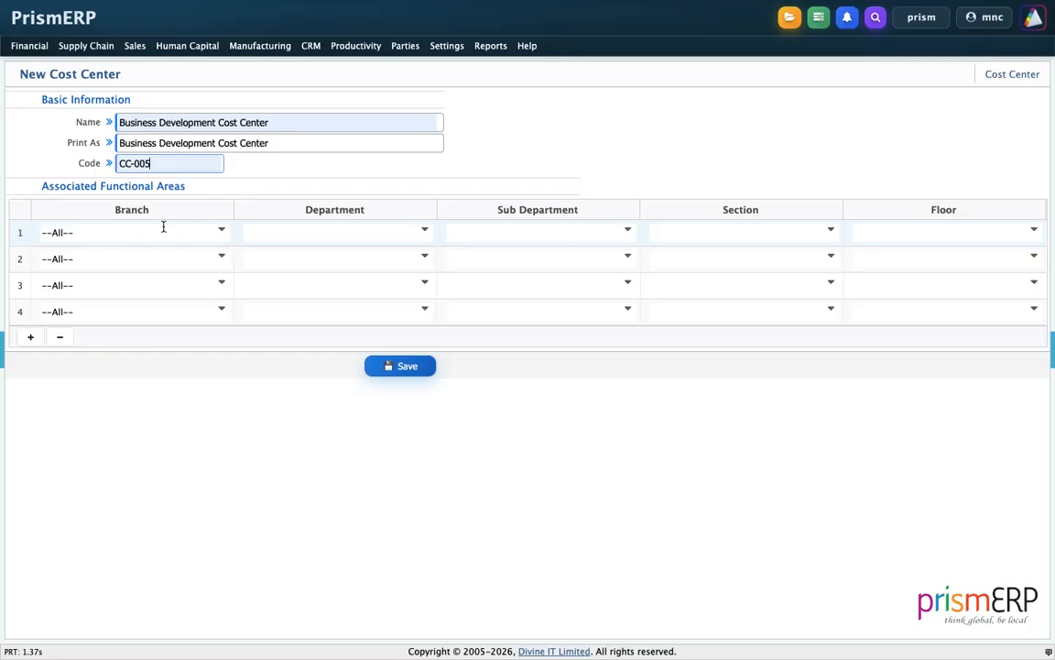
Fill the first functional area row with Depot Branch, Sales & Marketing, Branding & Marketing and the Digital Marketing section
{"action": "left_click", "coordinate": [163, 226]}
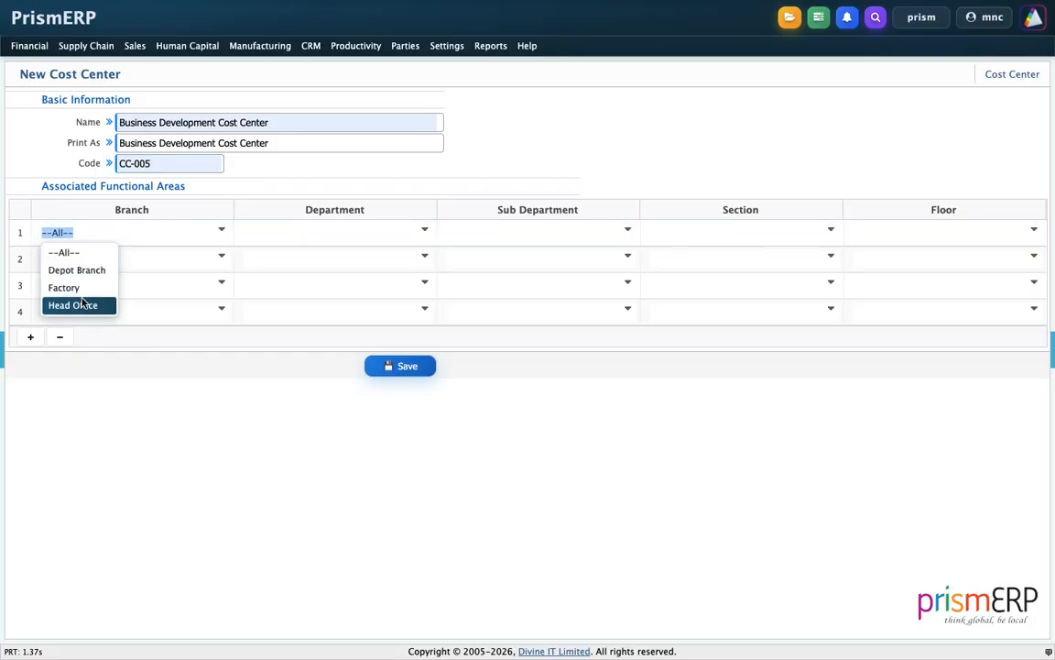
{"action": "left_click", "coordinate": [77, 270]}
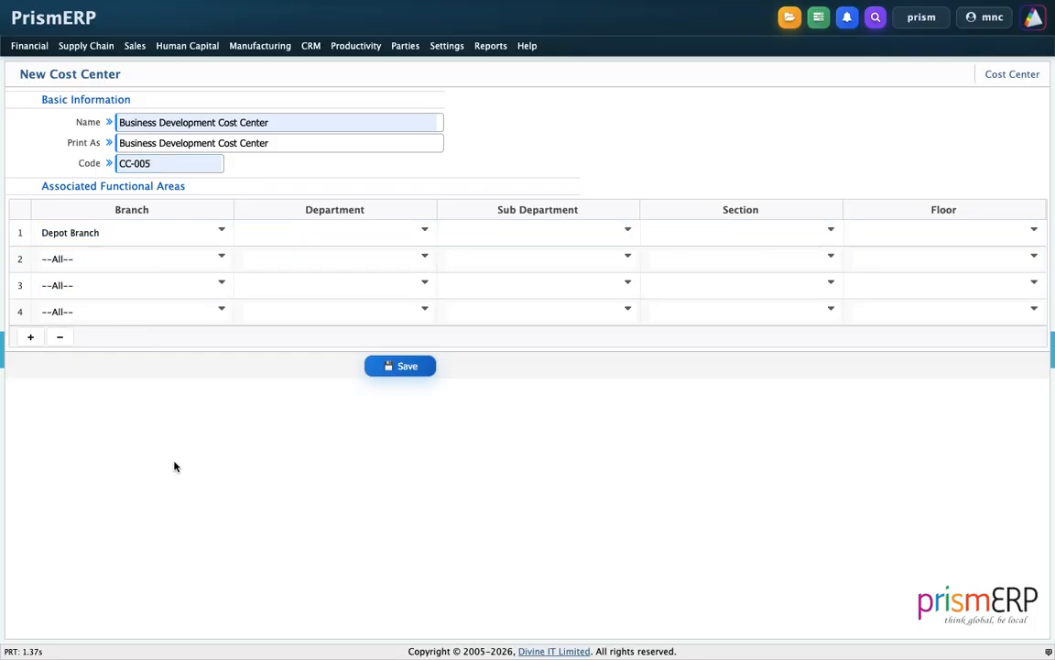
{"action": "left_click", "coordinate": [344, 230]}
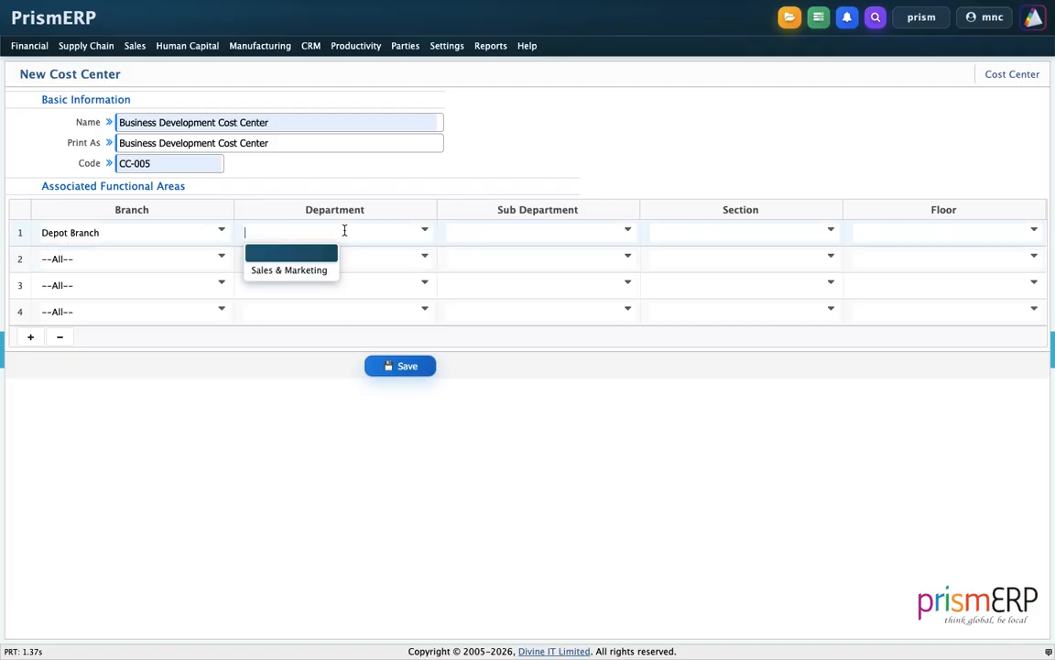
{"action": "left_click", "coordinate": [298, 268]}
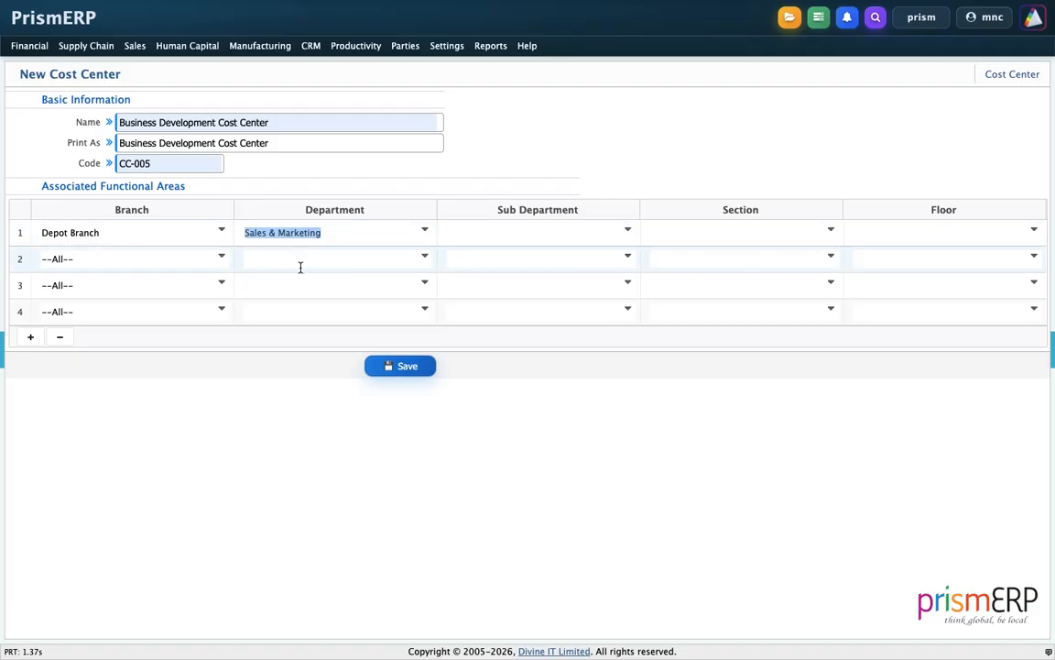
{"action": "left_click", "coordinate": [481, 235]}
{"action": "left_click", "coordinate": [484, 268]}
{"action": "left_click", "coordinate": [666, 229]}
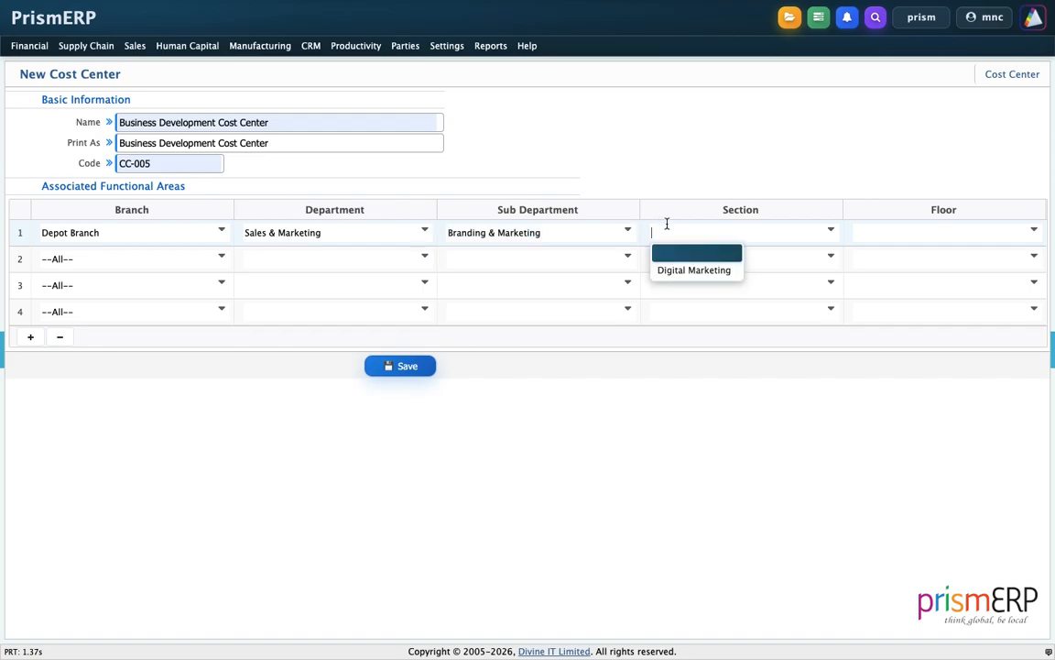
{"action": "left_click", "coordinate": [669, 268]}
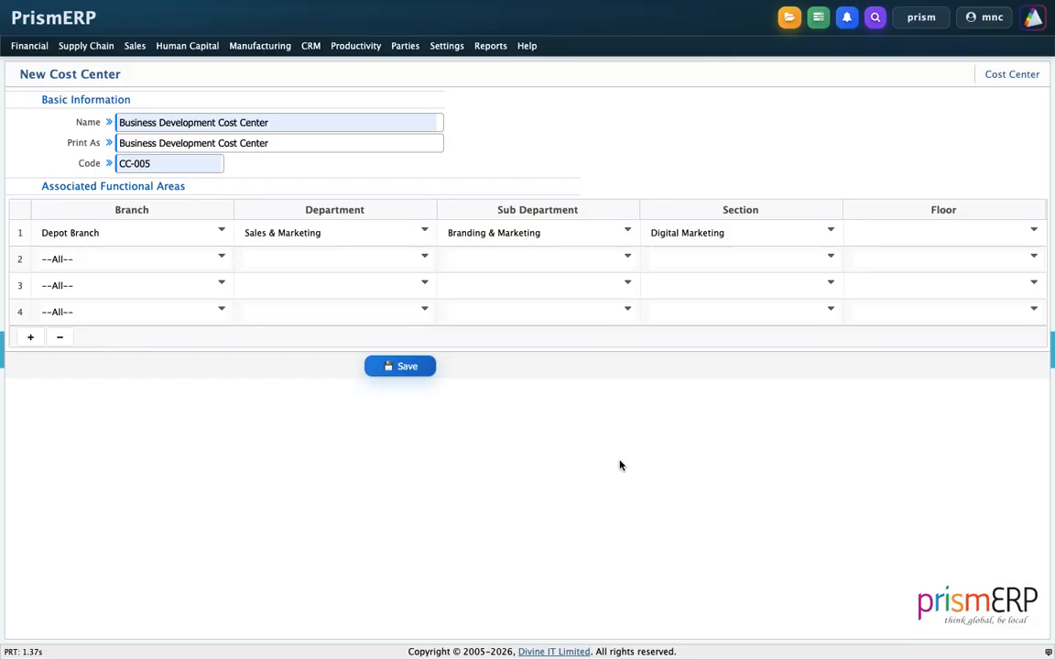
Remove the three unused functional area rows and save the new cost center
{"action": "left_click", "coordinate": [140, 310]}
{"action": "left_click", "coordinate": [12, 368]}
{"action": "left_click", "coordinate": [59, 337]}
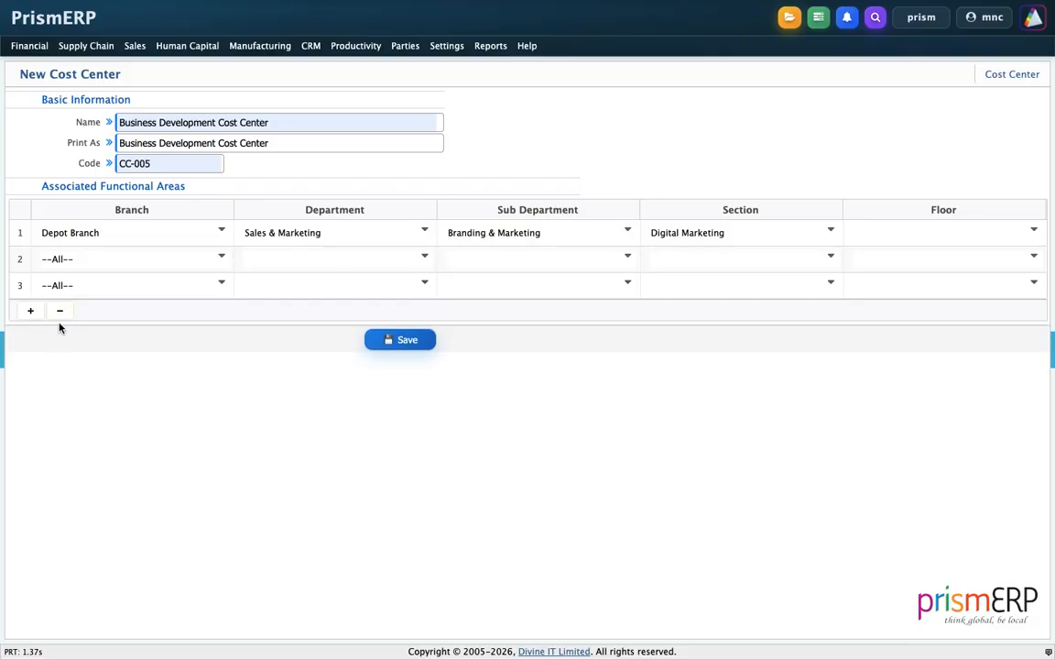
{"action": "left_click", "coordinate": [59, 310]}
{"action": "left_click", "coordinate": [62, 283]}
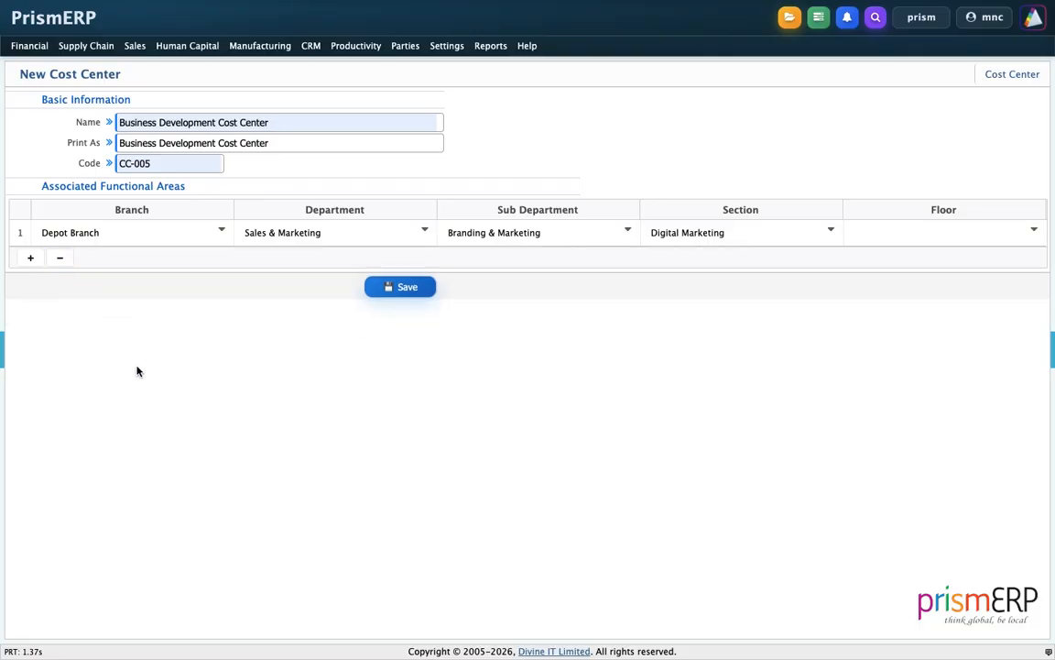
{"action": "left_click", "coordinate": [383, 286]}
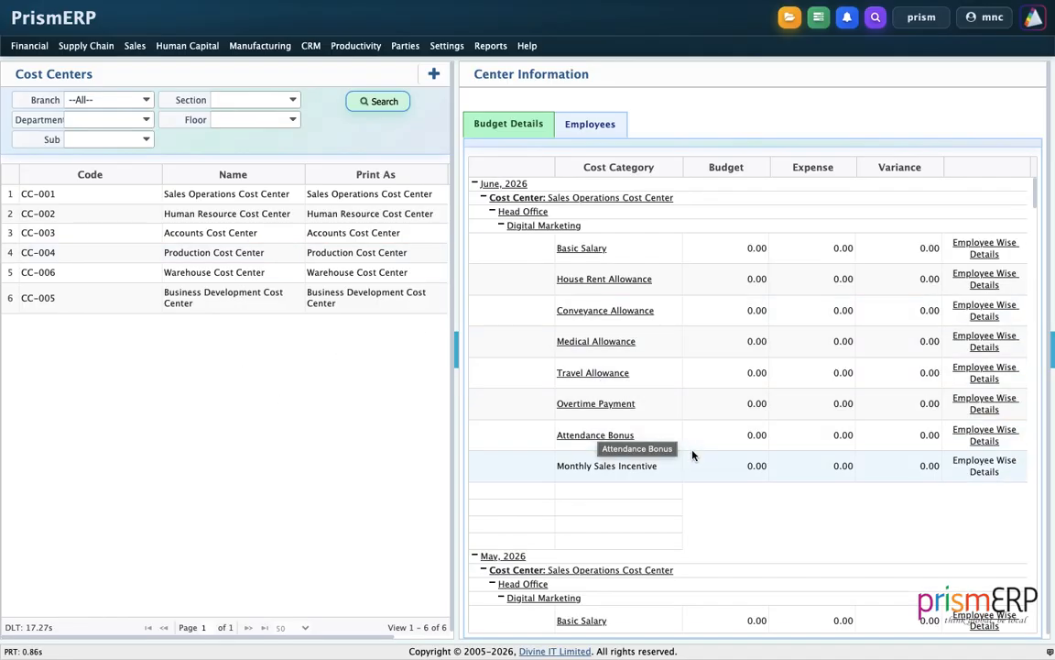
{"action": "scroll", "coordinate": [692, 455], "scroll_direction": "down", "scroll_amount": 7}
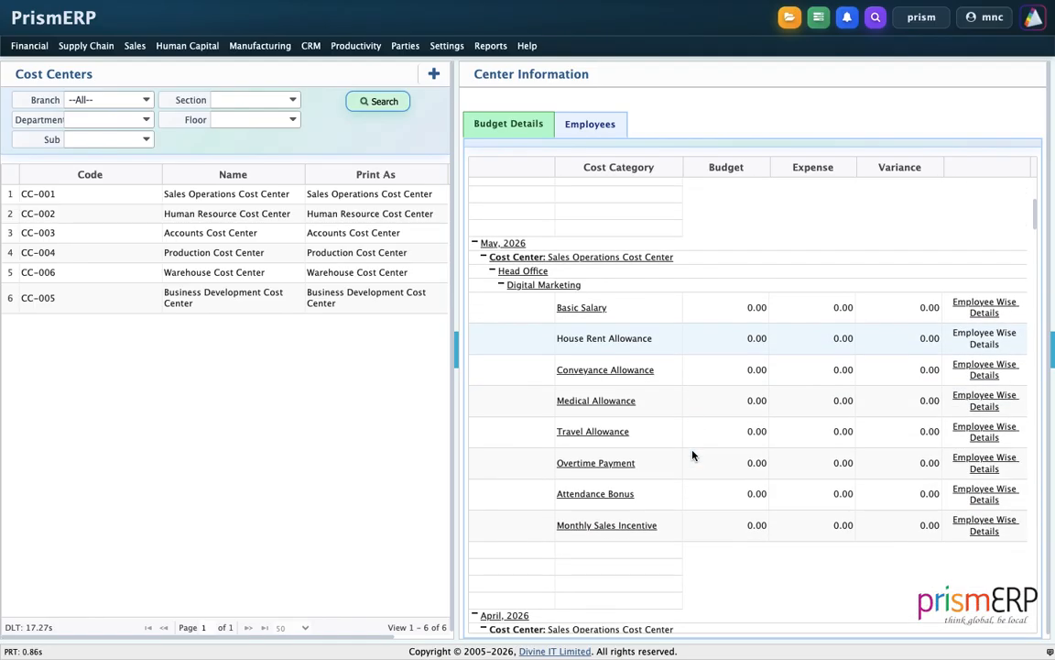
{"action": "scroll", "coordinate": [691, 456], "scroll_direction": "up", "scroll_amount": 7}
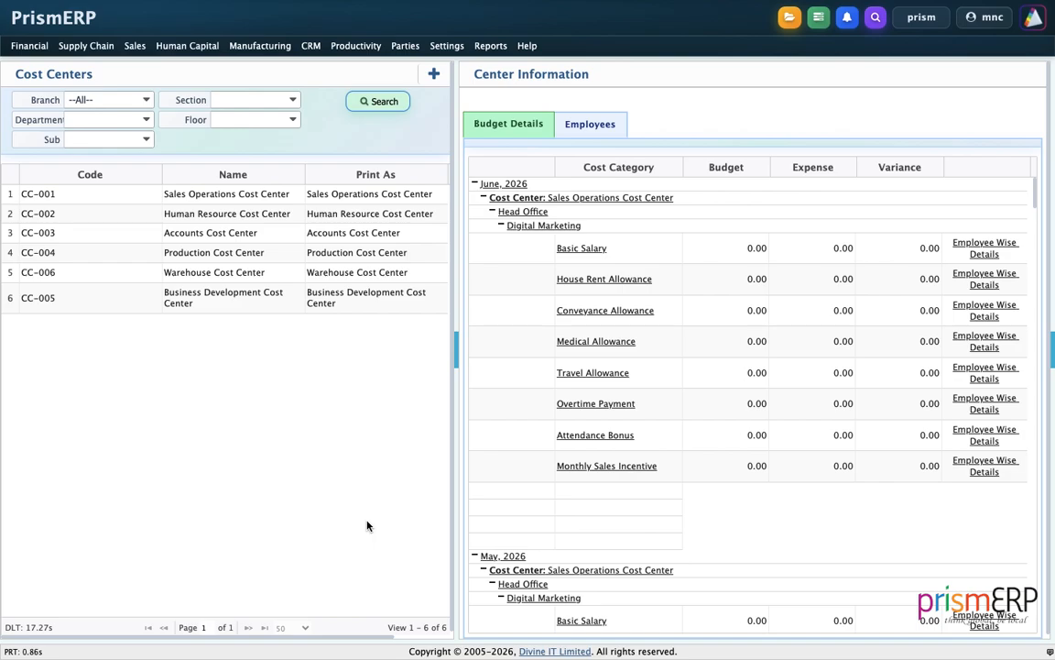
Start a new HR budget and name it Business Development Budget 2026
{"action": "left_click", "coordinate": [201, 56]}
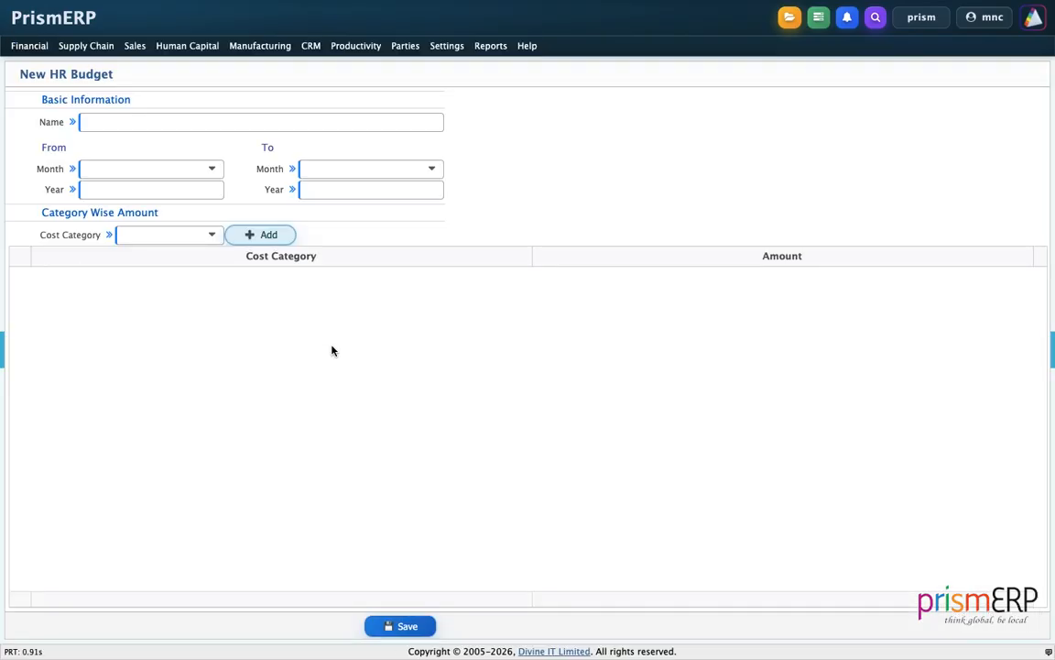
{"action": "left_click", "coordinate": [179, 125]}
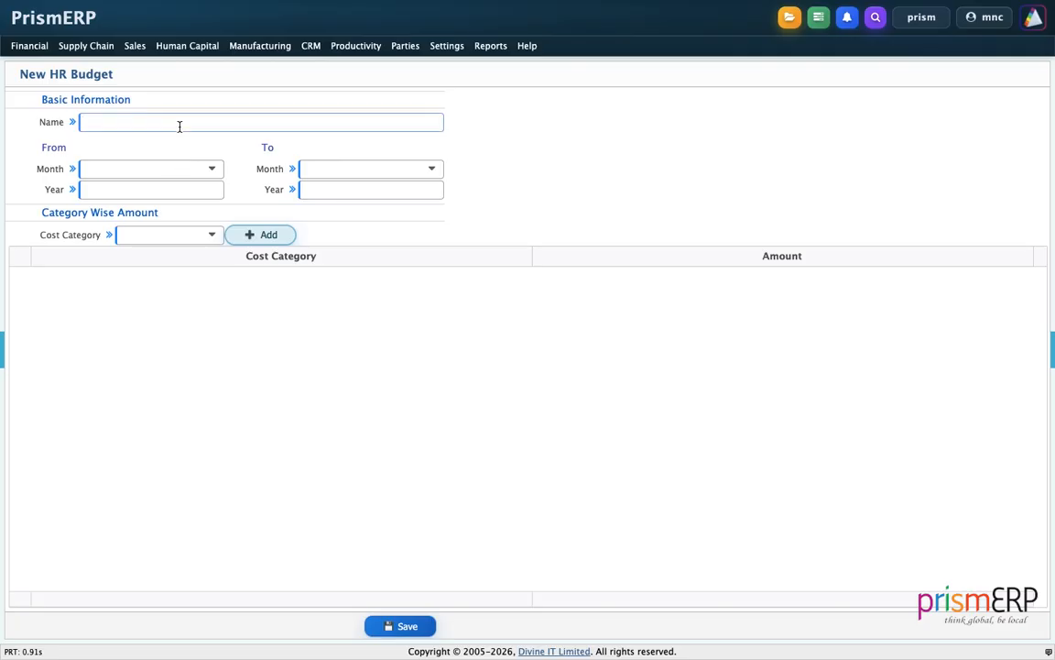
{"action": "type", "text": "Business Development Budget 2026"}
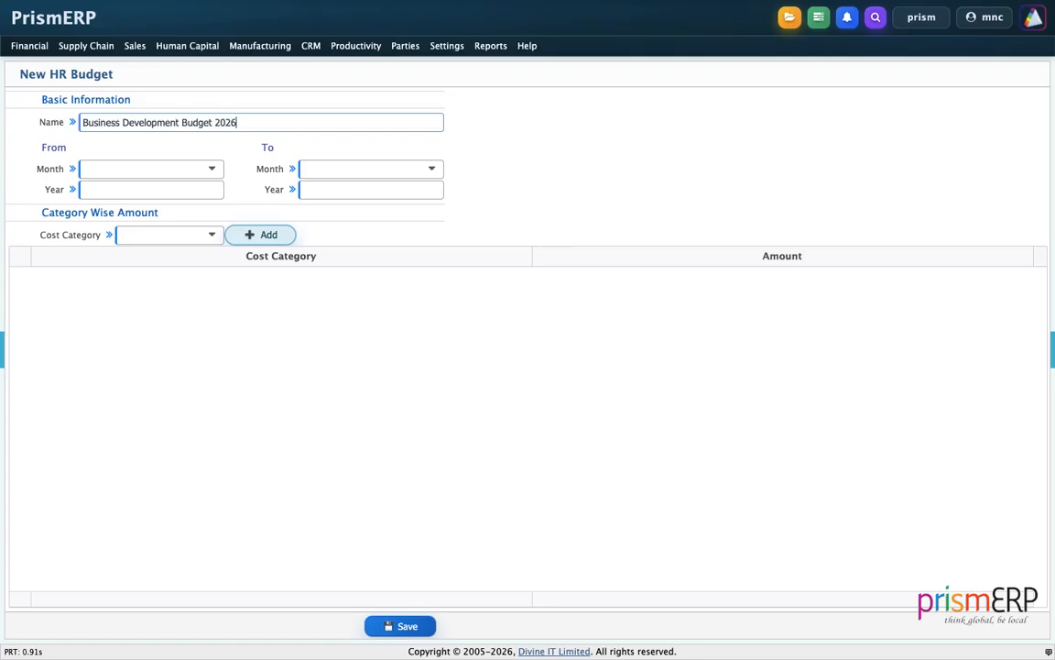
{"action": "left_click", "coordinate": [140, 299]}
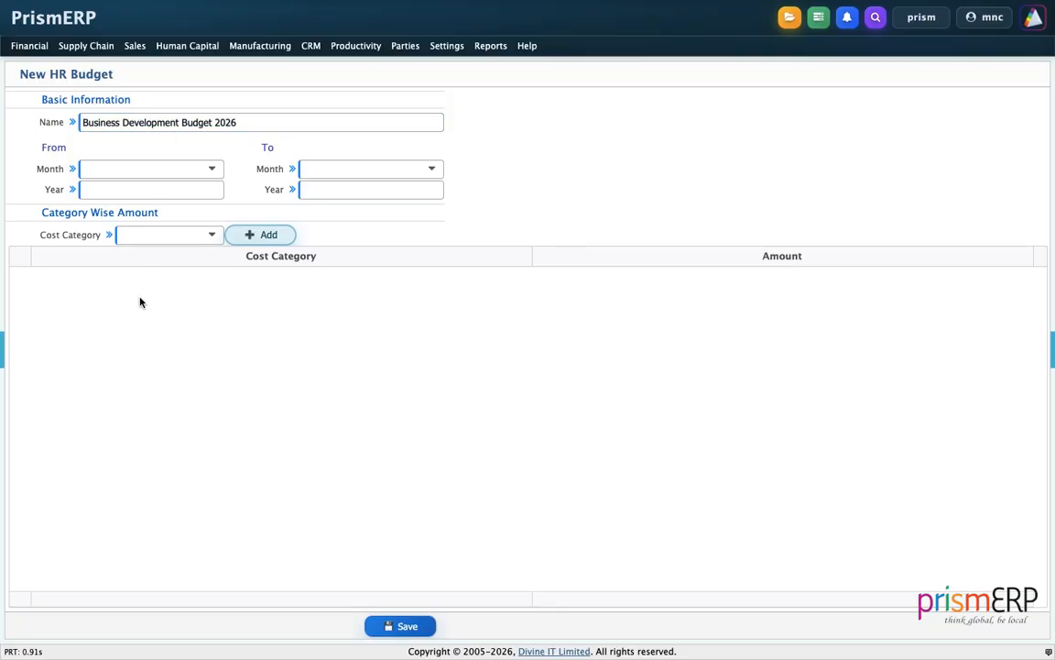
Set the budget period from January 2026 to December 2026
{"action": "left_click", "coordinate": [179, 168]}
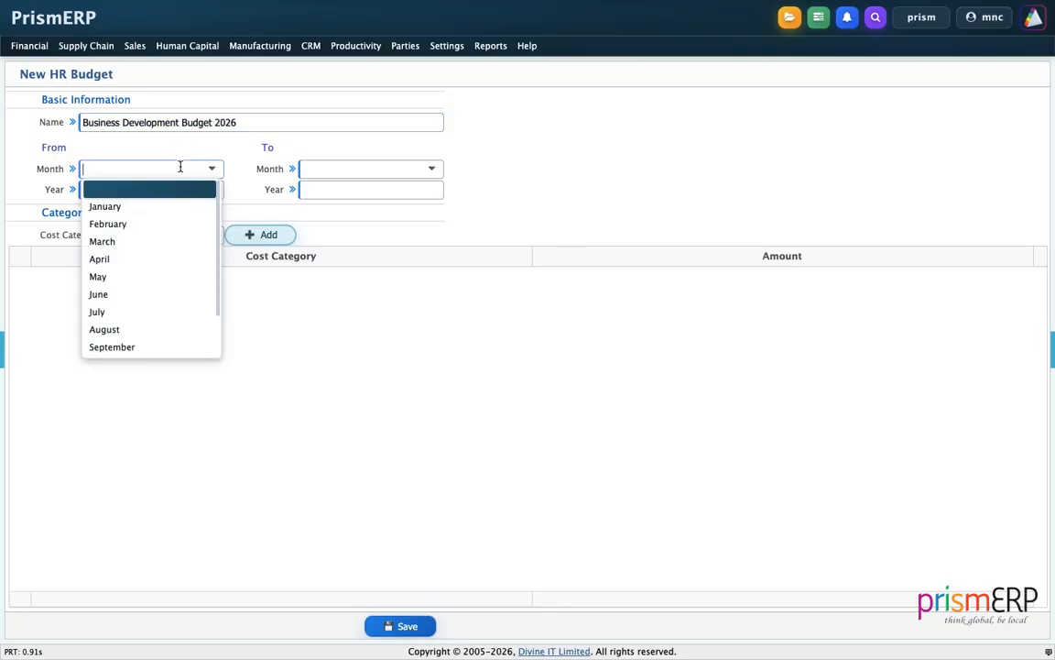
{"action": "left_click", "coordinate": [329, 165]}
{"action": "scroll", "coordinate": [332, 293], "scroll_direction": "down", "scroll_amount": 2}
{"action": "left_click", "coordinate": [332, 348]}
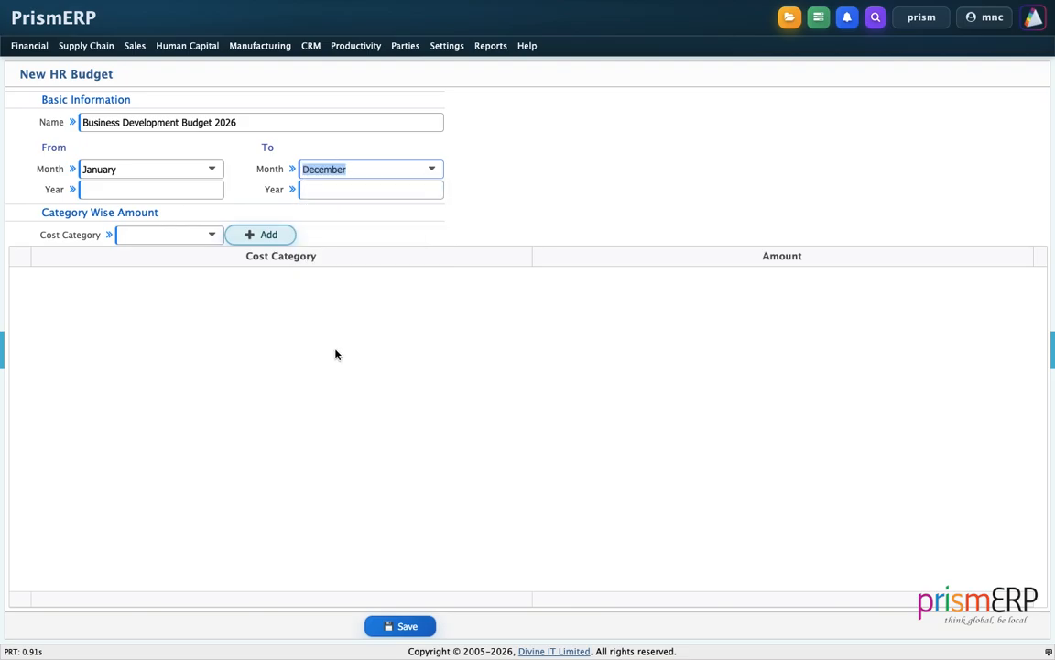
{"action": "left_click", "coordinate": [177, 187]}
{"action": "type", "text": "2026"}
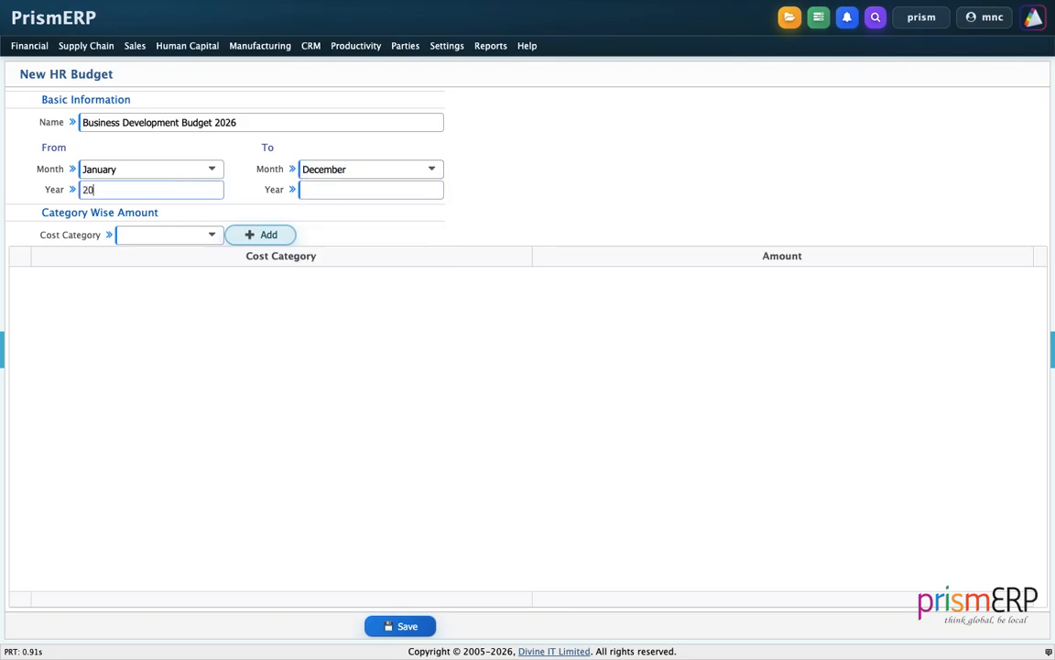
{"action": "left_click", "coordinate": [341, 190]}
{"action": "type", "text": "2026"}
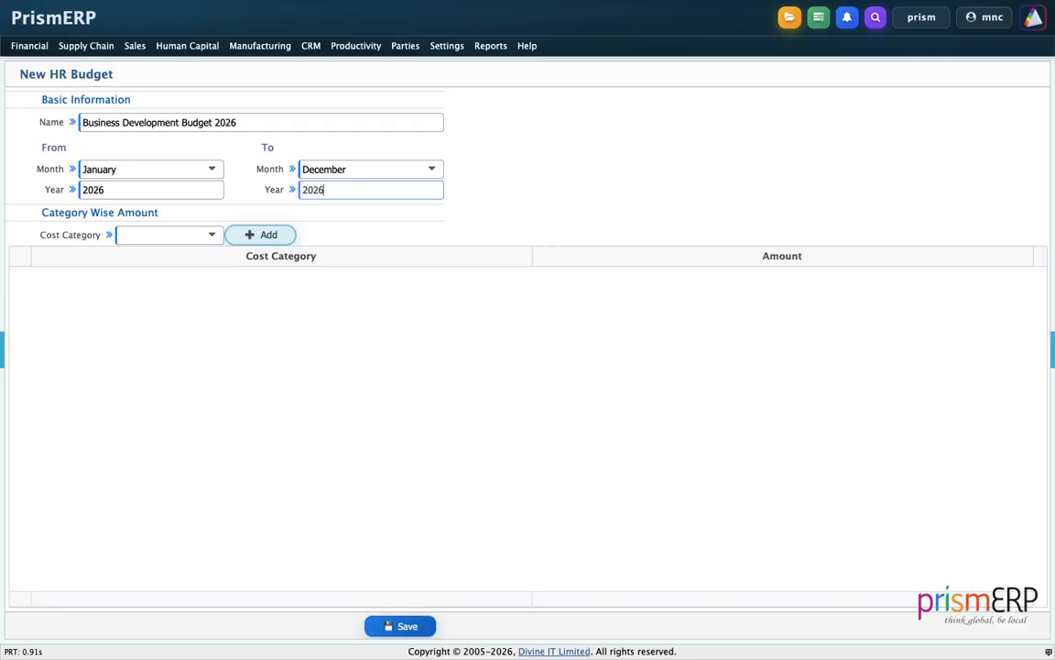
Add Festival Bonus, Collection Bonus and Monthly Sales Incentive as cost categories of the new budget
{"action": "left_click", "coordinate": [186, 229]}
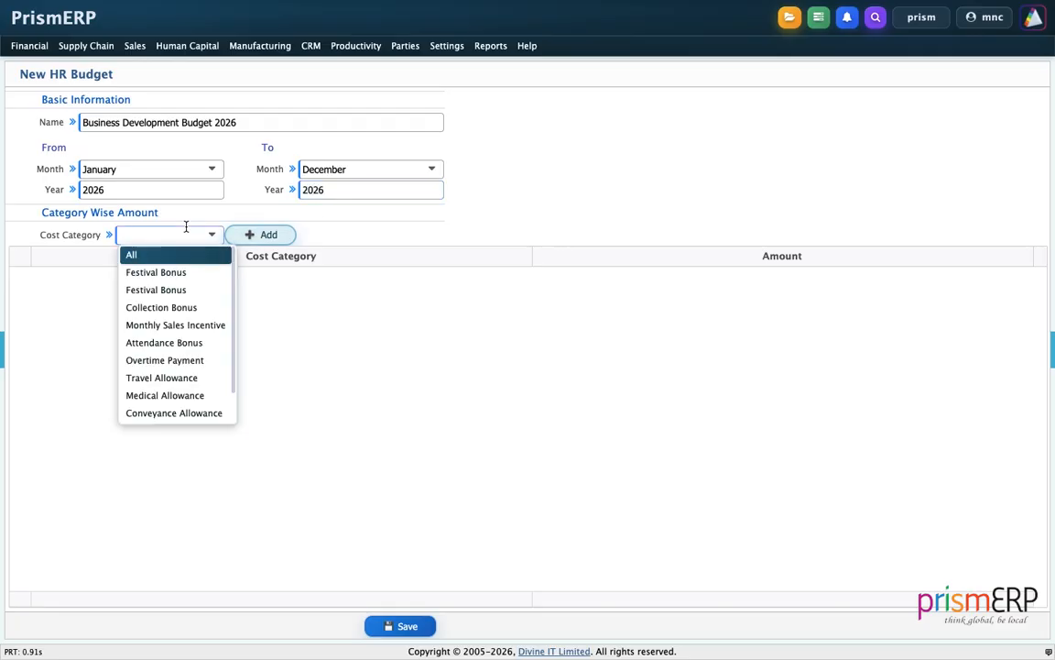
{"action": "left_click", "coordinate": [177, 268]}
{"action": "left_click", "coordinate": [245, 236]}
{"action": "left_click", "coordinate": [186, 235]}
{"action": "left_click", "coordinate": [169, 307]}
{"action": "left_click", "coordinate": [261, 235]}
{"action": "left_click", "coordinate": [200, 235]}
{"action": "left_click", "coordinate": [184, 326]}
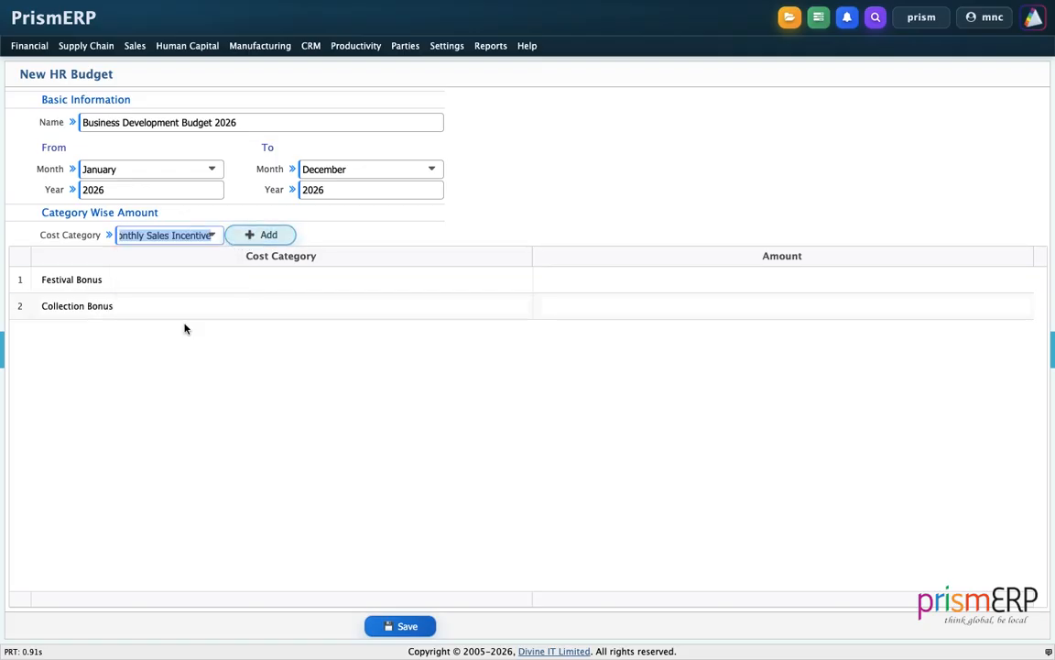
{"action": "left_click", "coordinate": [261, 240]}
Add the Attendance Bonus and Travel Allowance cost categories to the budget
{"action": "left_click", "coordinate": [190, 236]}
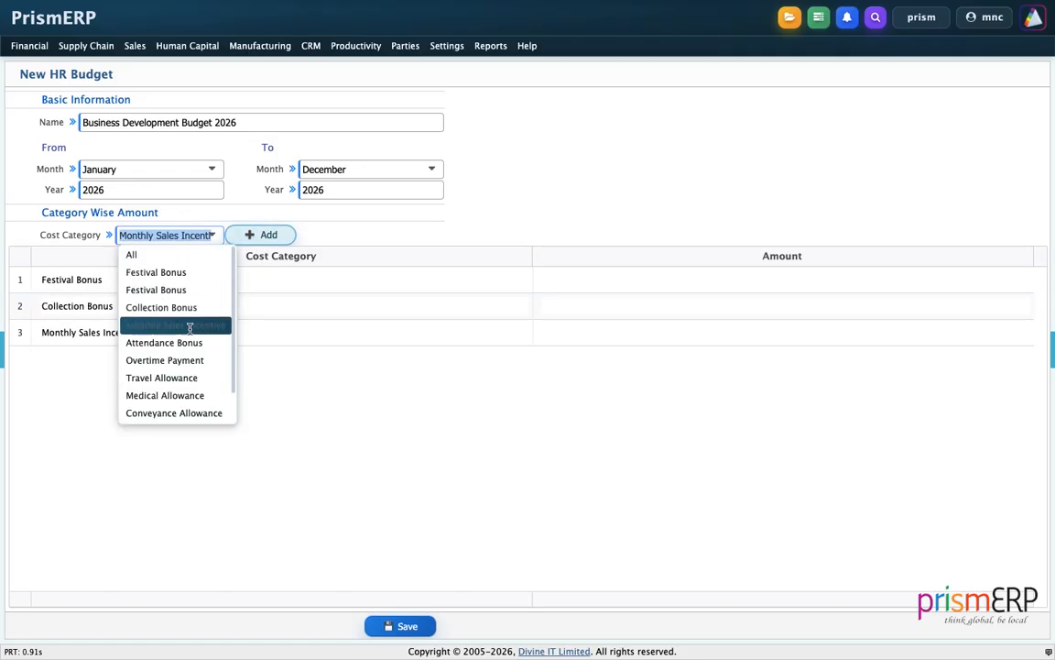
{"action": "left_click", "coordinate": [197, 341]}
{"action": "left_click", "coordinate": [261, 236]}
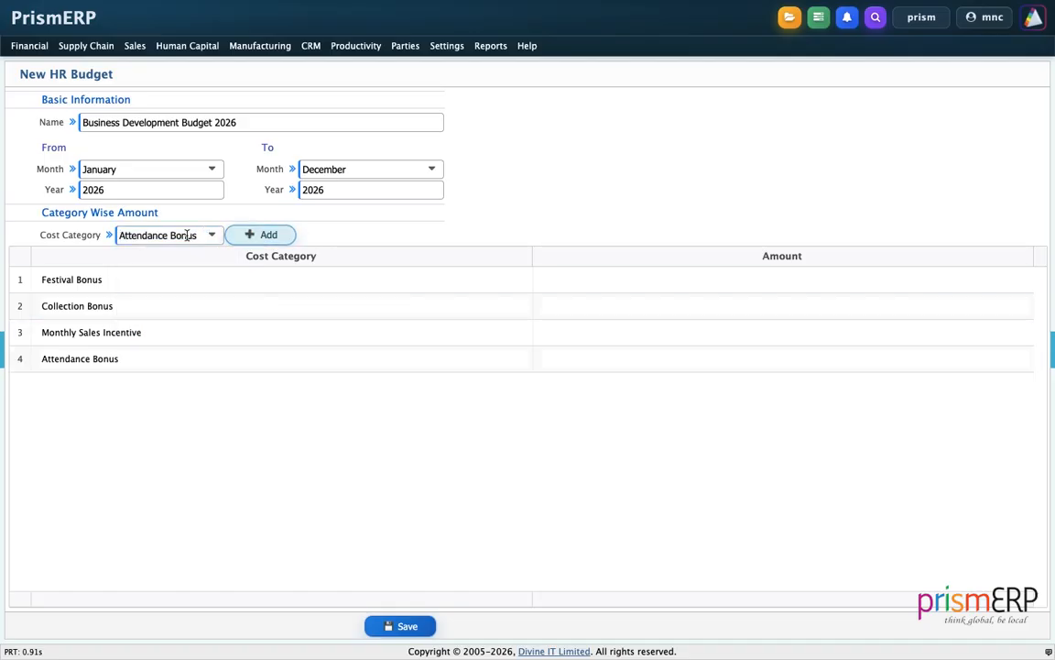
{"action": "left_click", "coordinate": [190, 235]}
{"action": "left_click", "coordinate": [177, 377]}
{"action": "left_click", "coordinate": [261, 237]}
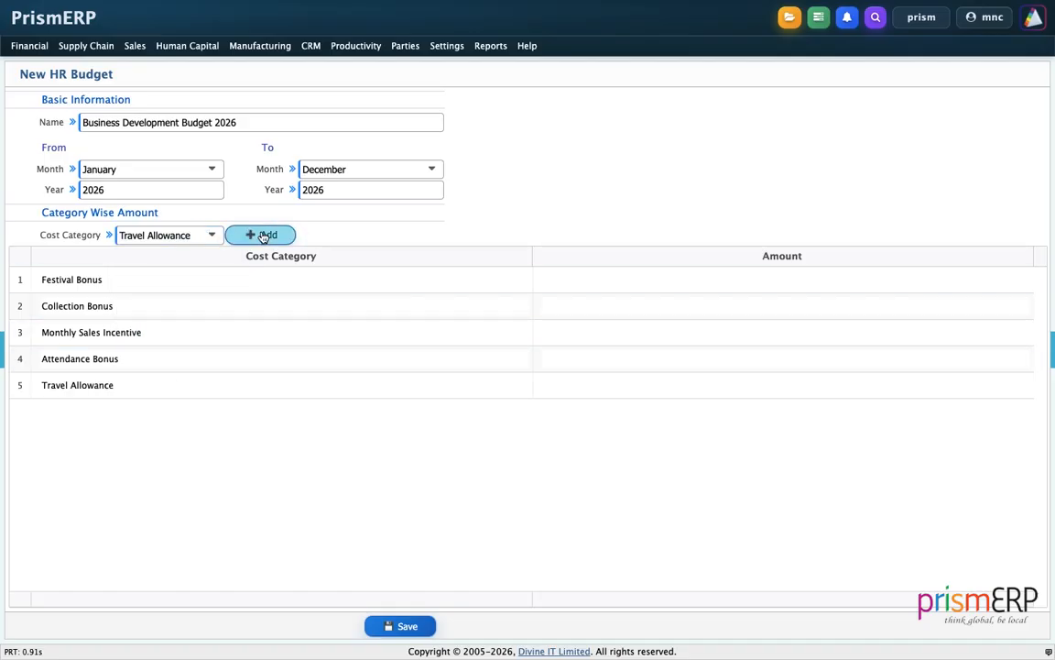
Add the House Rent Allowance, Medical Allowance and Basic Salary cost categories to the budget
{"action": "left_click", "coordinate": [172, 234]}
{"action": "left_click", "coordinate": [183, 394]}
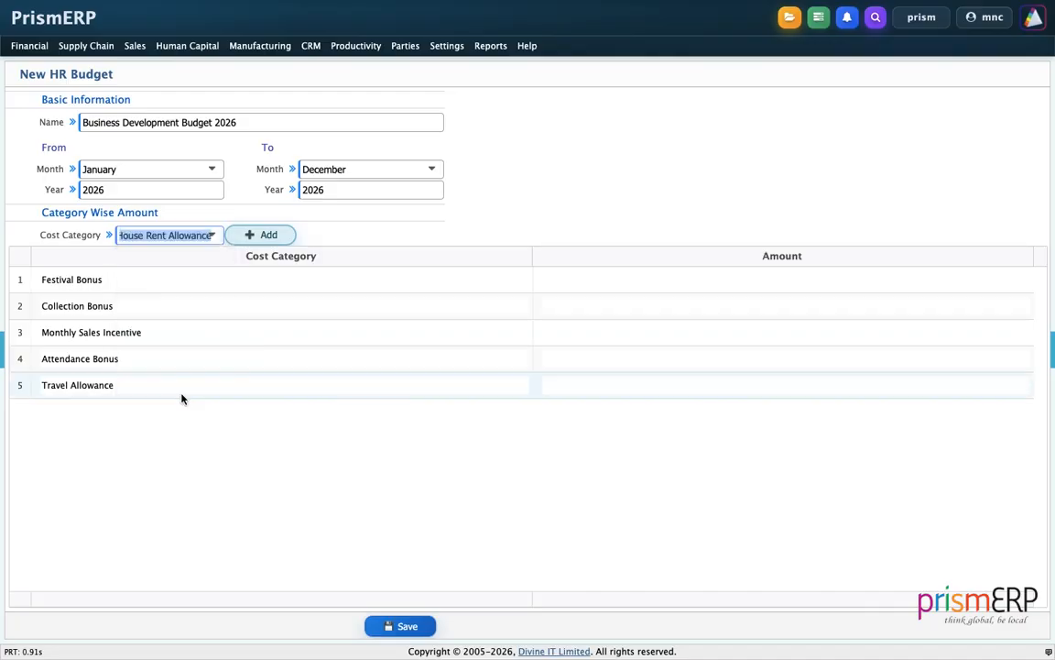
{"action": "left_click", "coordinate": [262, 234]}
{"action": "left_click", "coordinate": [190, 236]}
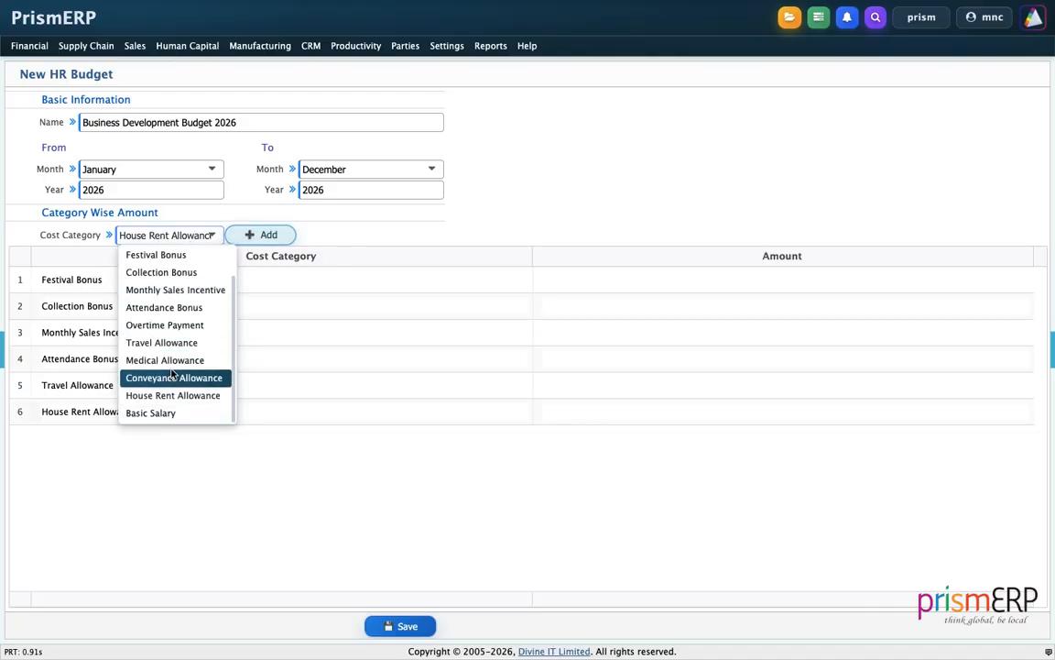
{"action": "left_click", "coordinate": [167, 360]}
{"action": "left_click", "coordinate": [264, 235]}
{"action": "left_click", "coordinate": [213, 236]}
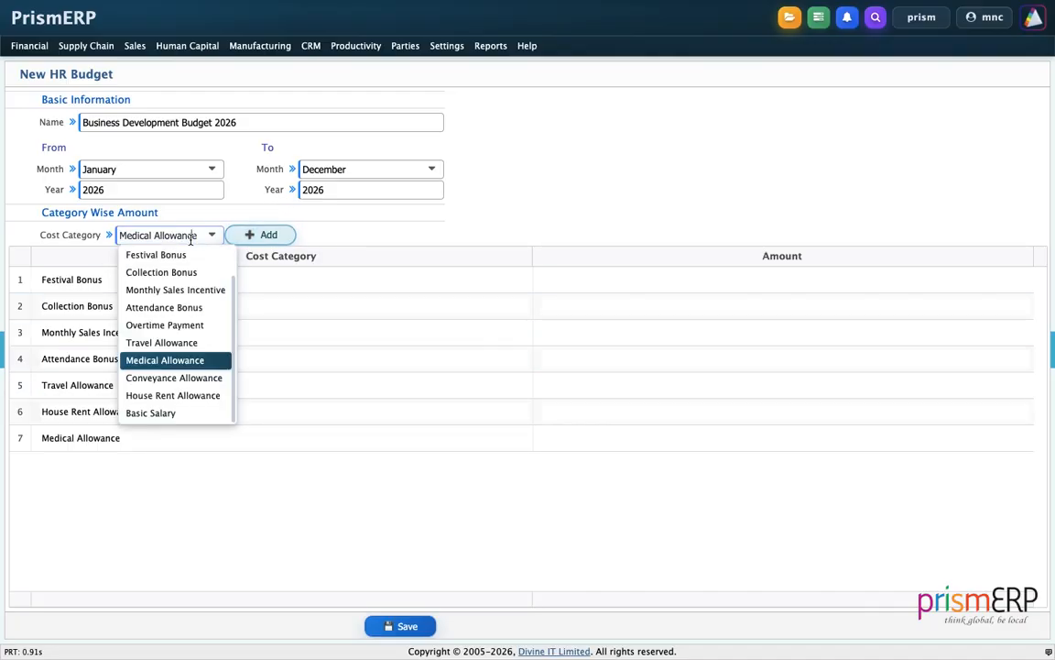
{"action": "left_click", "coordinate": [165, 413]}
{"action": "left_click", "coordinate": [257, 240]}
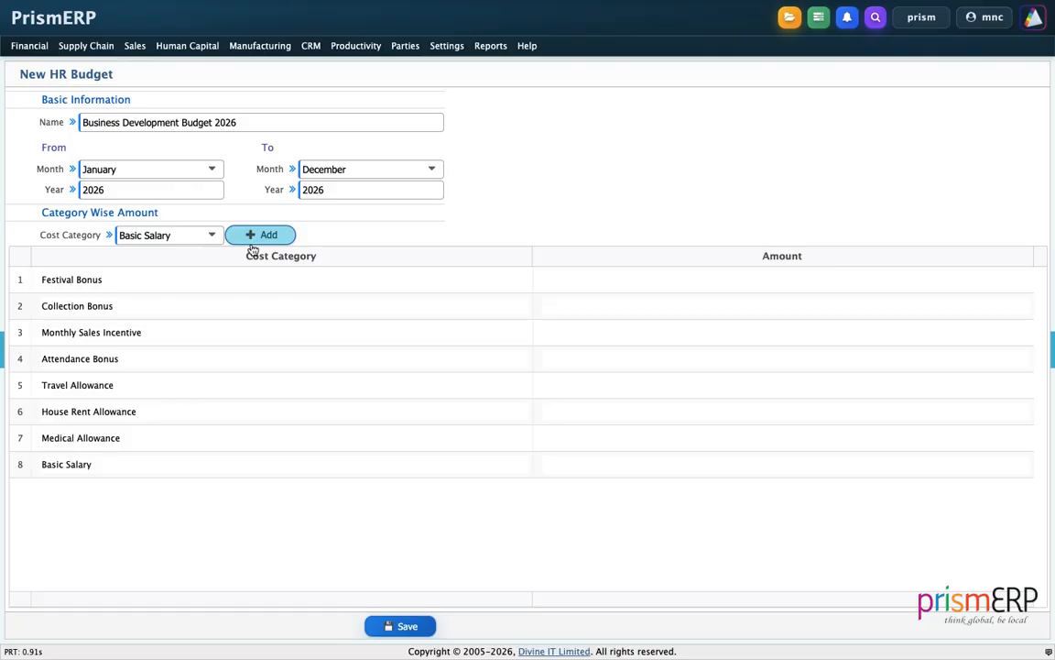
Set the Festival Bonus amount to 500000 and copy it to the Collection Bonus row
{"action": "left_click", "coordinate": [608, 275]}
{"action": "type", "text": "50000"}
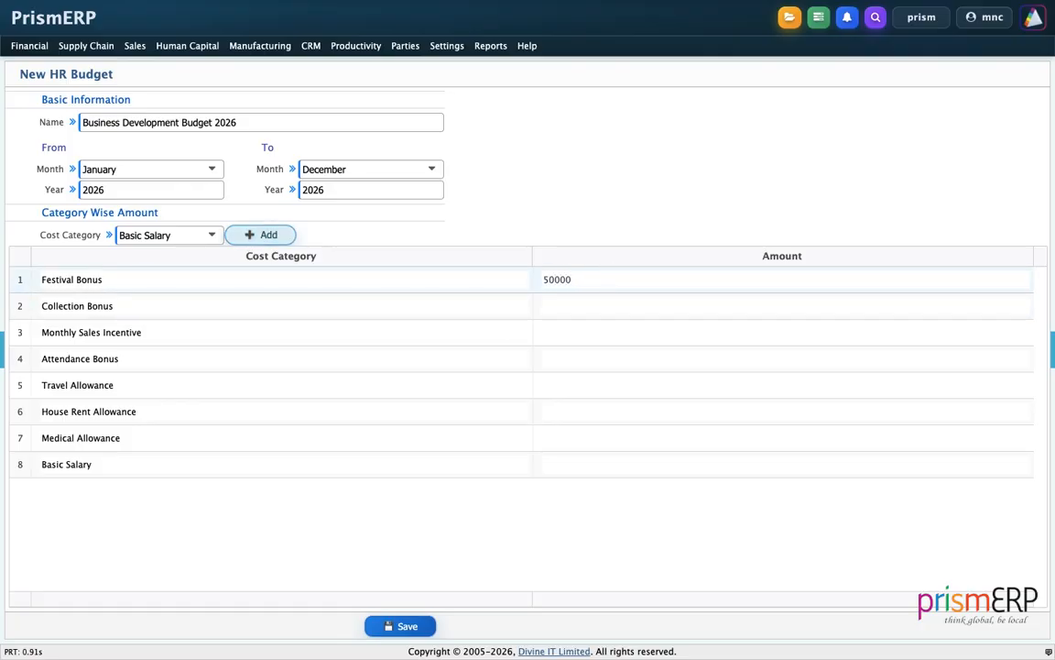
{"action": "type", "text": "0"}
{"action": "double_click", "coordinate": [566, 273]}
{"action": "key", "text": "ctrl+c"}
{"action": "left_click", "coordinate": [566, 305]}
{"action": "key", "text": "ctrl+v"}
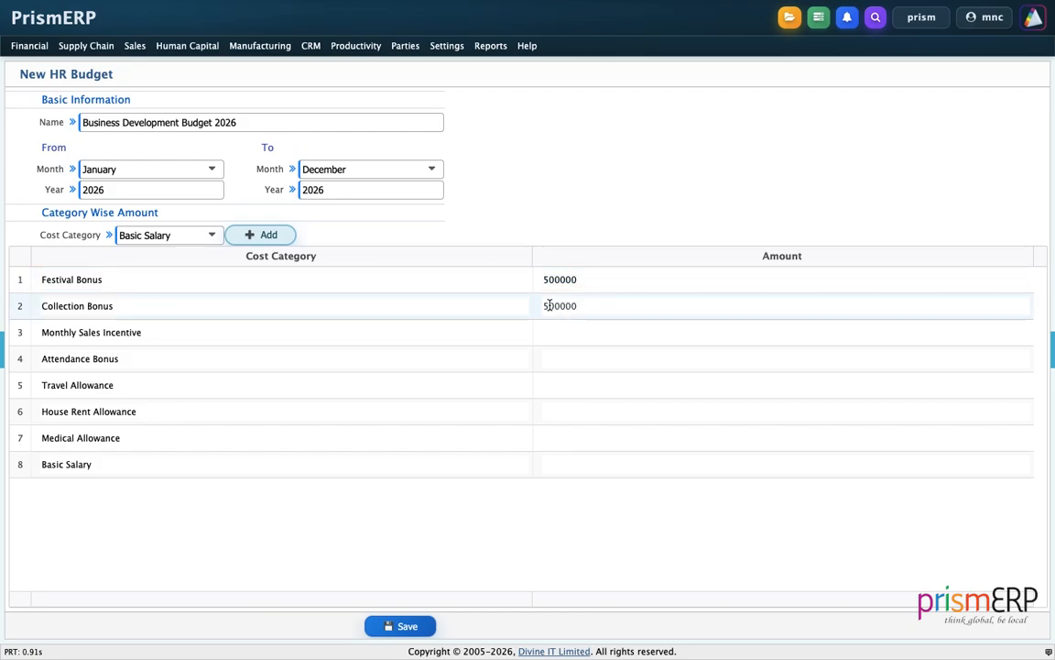
Fill in the same 500000 amount for every category from Monthly Sales Incentive through Medical Allowance
{"action": "left_click", "coordinate": [560, 332]}
{"action": "key", "text": "ctrl+v"}
{"action": "left_click", "coordinate": [574, 357]}
{"action": "key", "text": "ctrl+v"}
{"action": "left_click", "coordinate": [568, 384]}
{"action": "key", "text": "ctrl+v"}
{"action": "left_click", "coordinate": [568, 408]}
{"action": "key", "text": "ctrl+v"}
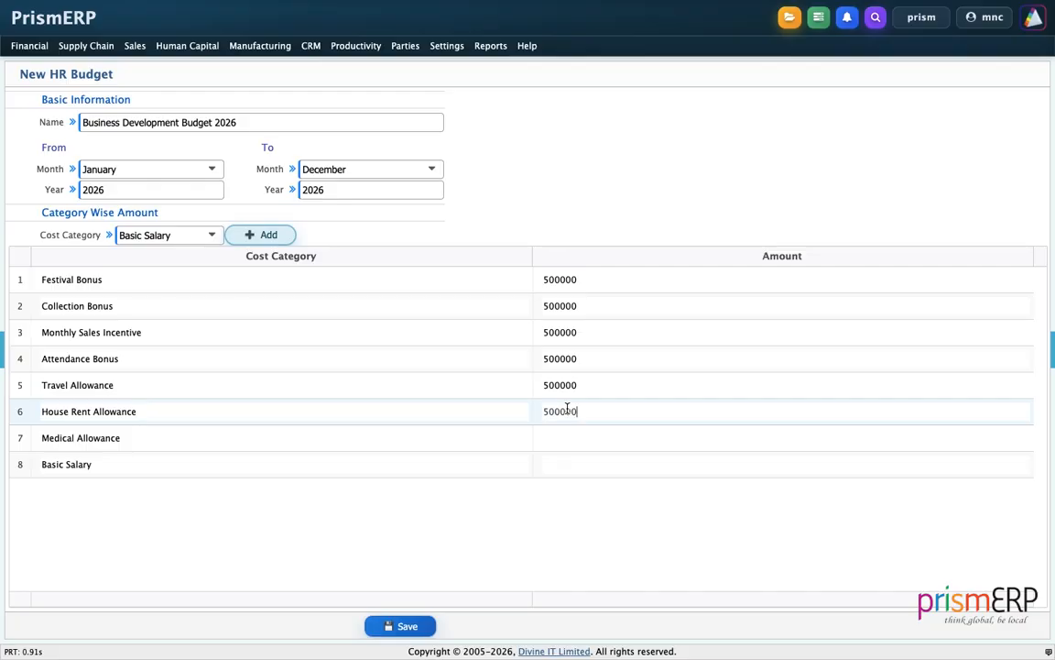
{"action": "left_click", "coordinate": [561, 439]}
{"action": "key", "text": "ctrl+v"}
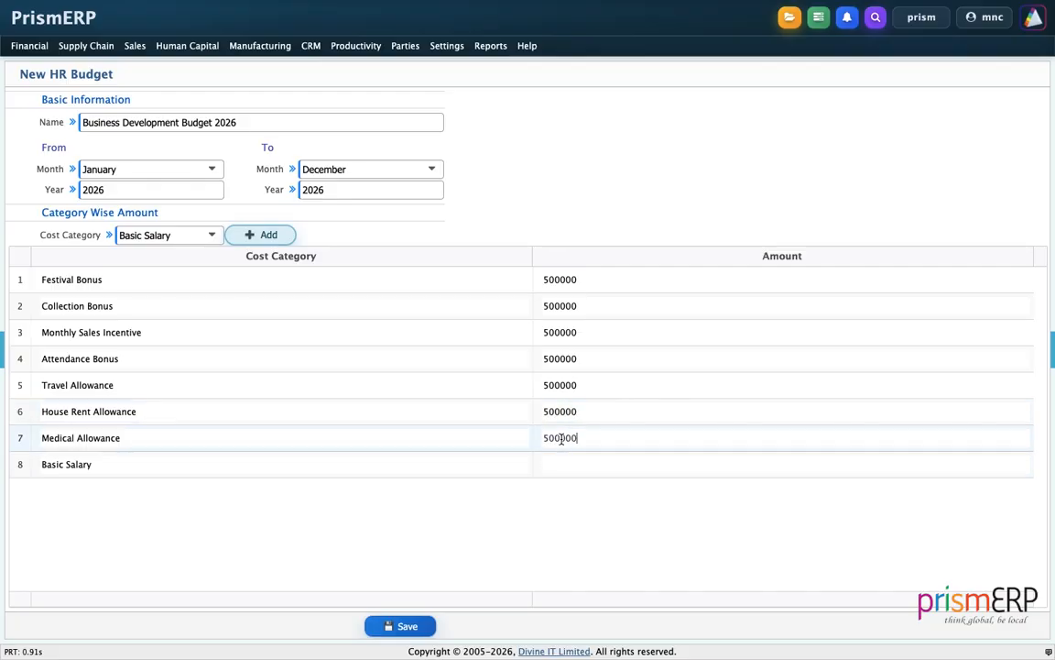
Set the Basic Salary amount to 1500000 and save the new HR budget
{"action": "left_click", "coordinate": [568, 469]}
{"action": "key", "text": "ctrl+v"}
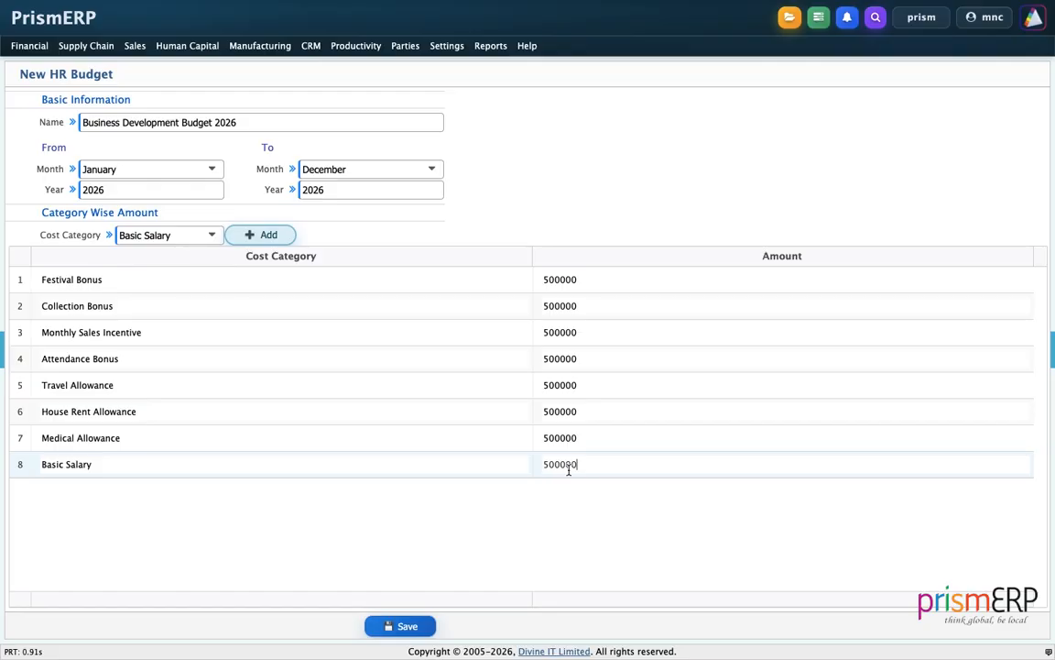
{"action": "left_click", "coordinate": [543, 463]}
{"action": "type", "text": "1"}
{"action": "left_click", "coordinate": [544, 486]}
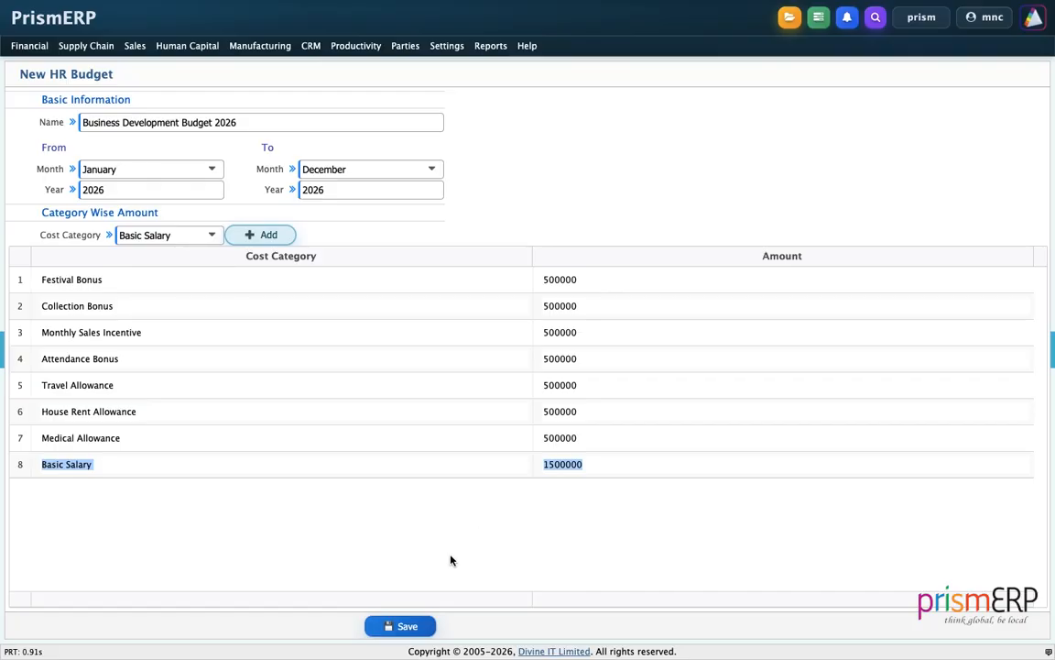
{"action": "left_click", "coordinate": [425, 624]}
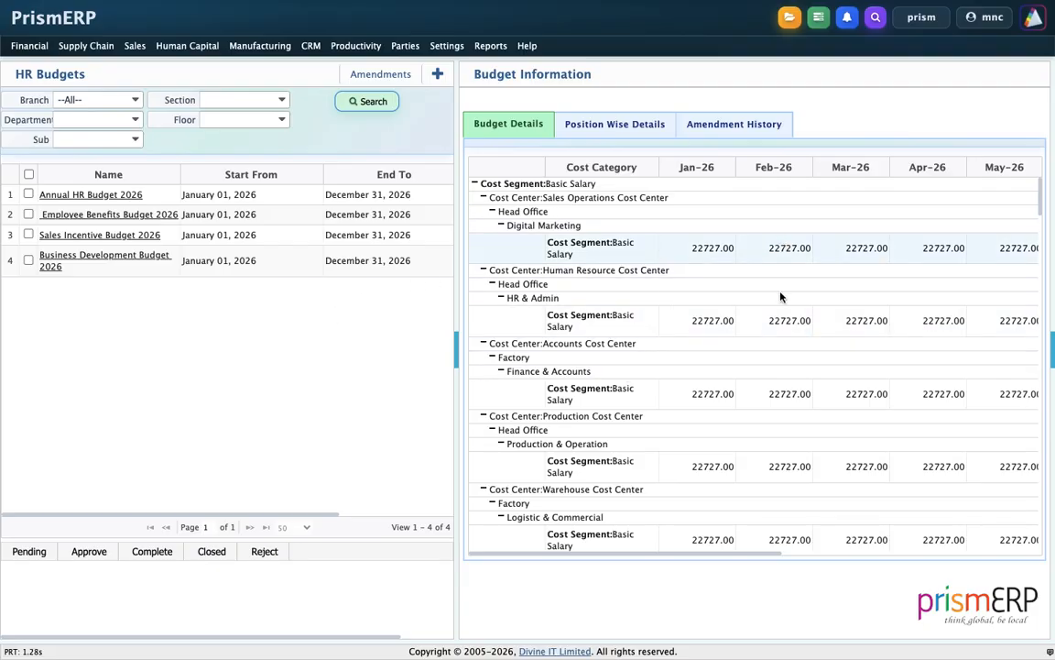
Look through the budget details and approve Business Development Budget 2026 in the HR budget list
{"action": "scroll", "coordinate": [771, 321], "scroll_direction": "down", "scroll_amount": 5}
{"action": "scroll", "coordinate": [770, 325], "scroll_direction": "up", "scroll_amount": 5}
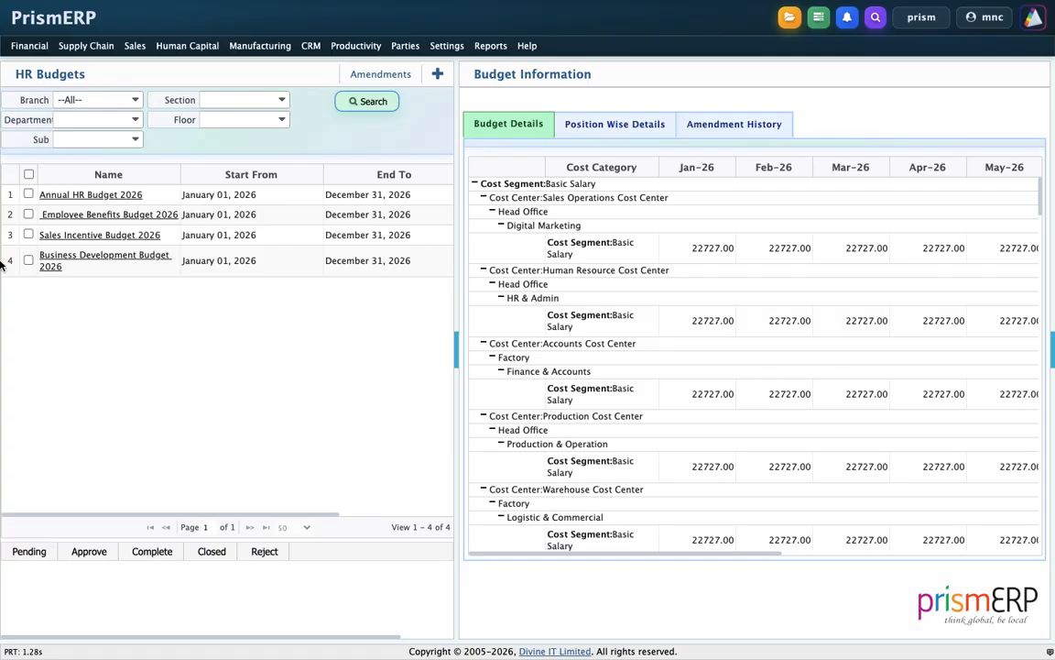
{"action": "left_click", "coordinate": [28, 260]}
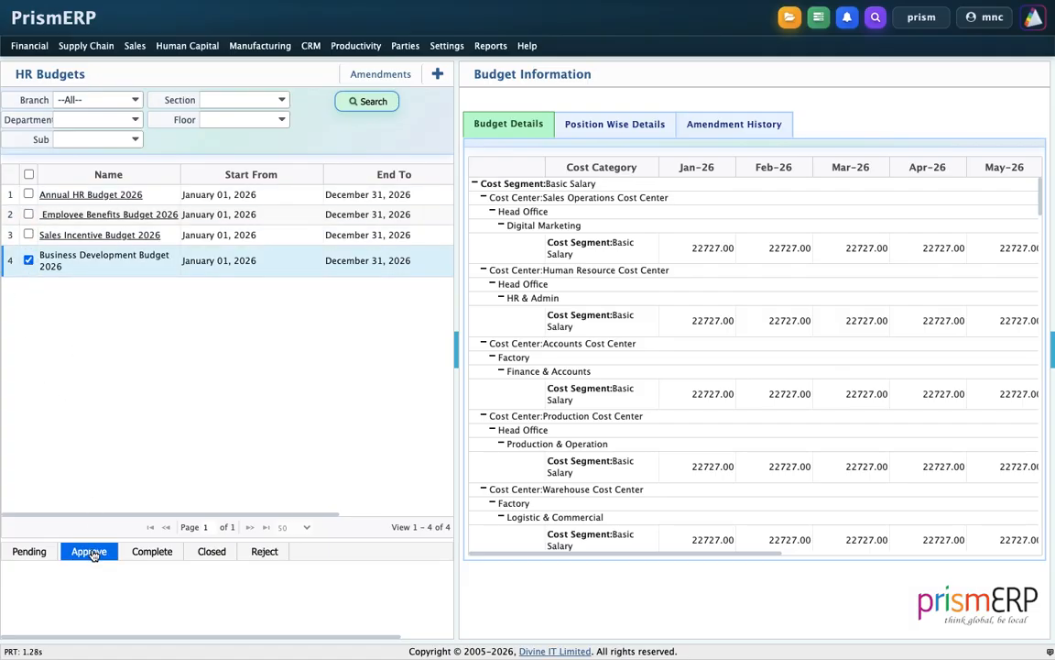
{"action": "left_click", "coordinate": [89, 619]}
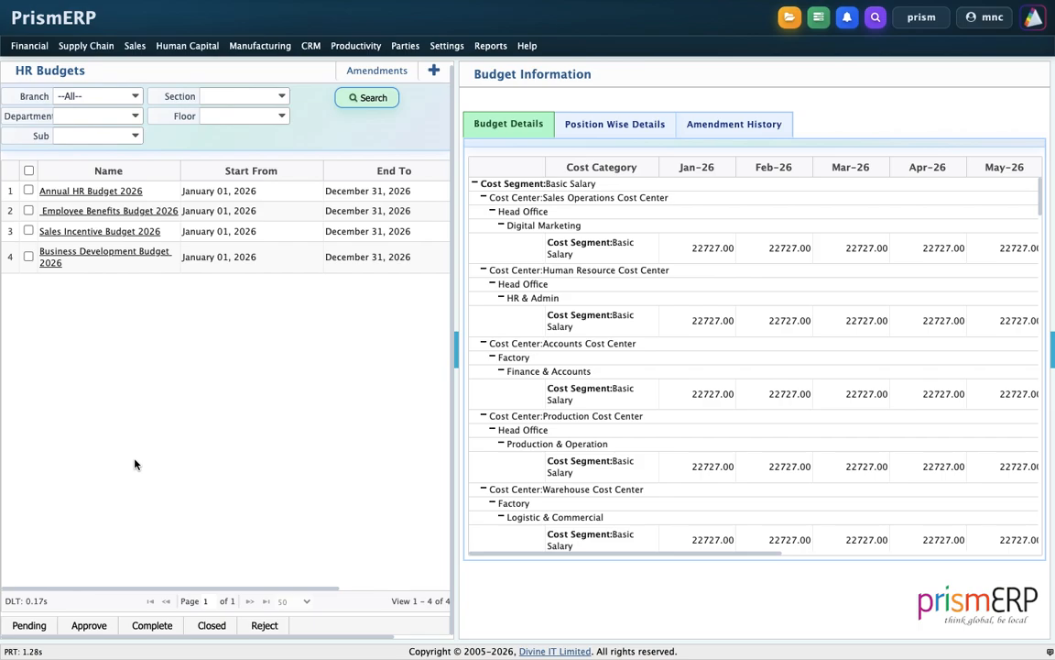
Start a new HR budget amendment for Business Development Budget 2026 with the Cost Segment Change type
{"action": "left_click", "coordinate": [393, 76]}
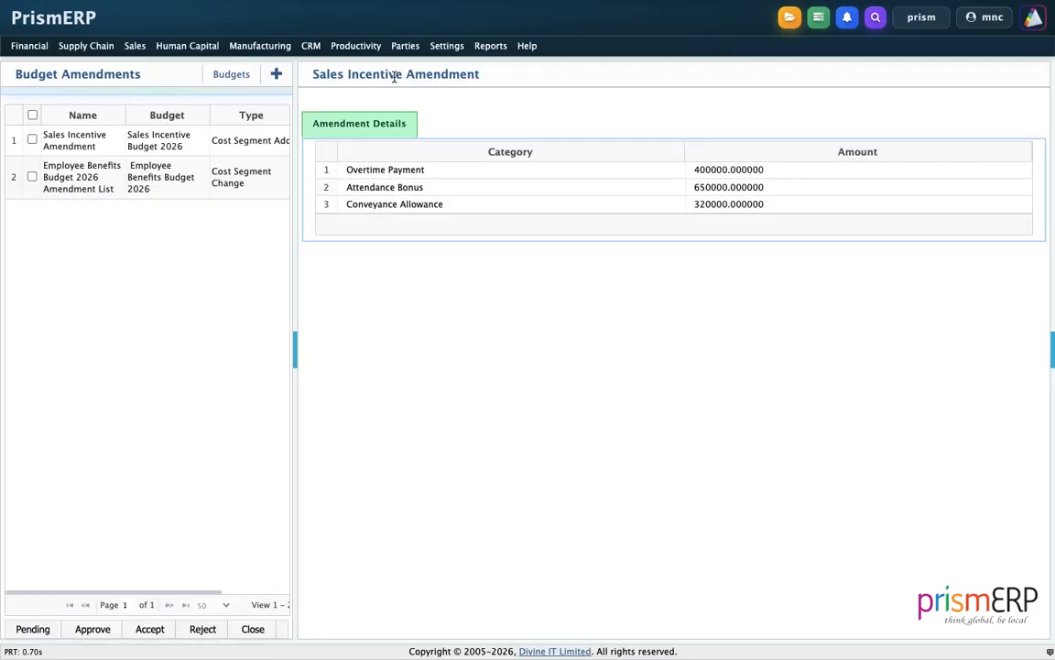
{"action": "left_click", "coordinate": [277, 77]}
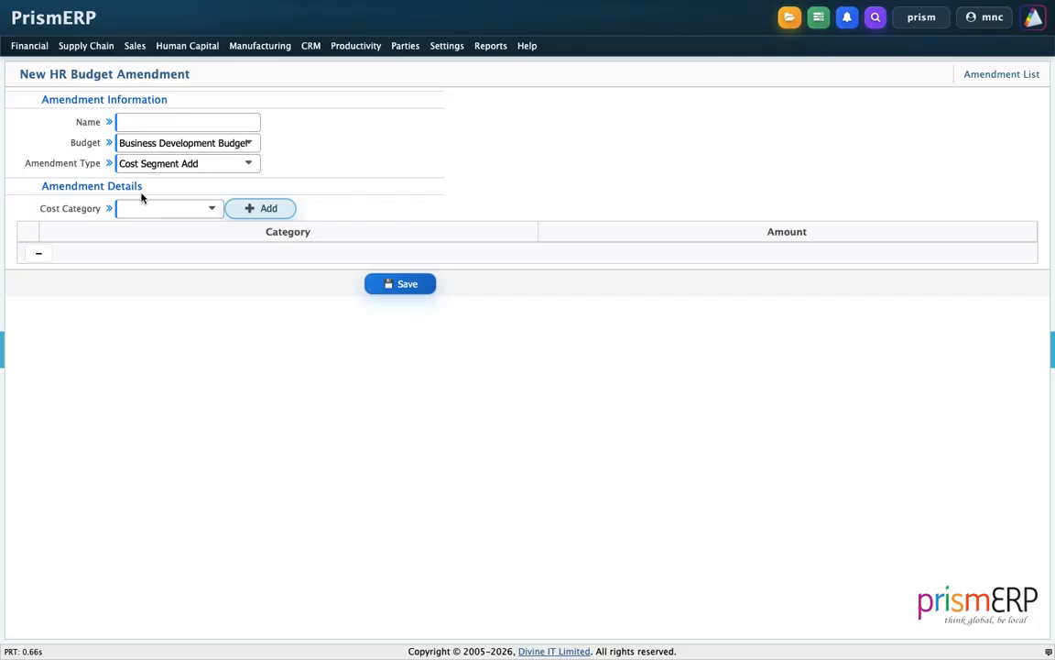
{"action": "left_click", "coordinate": [140, 165]}
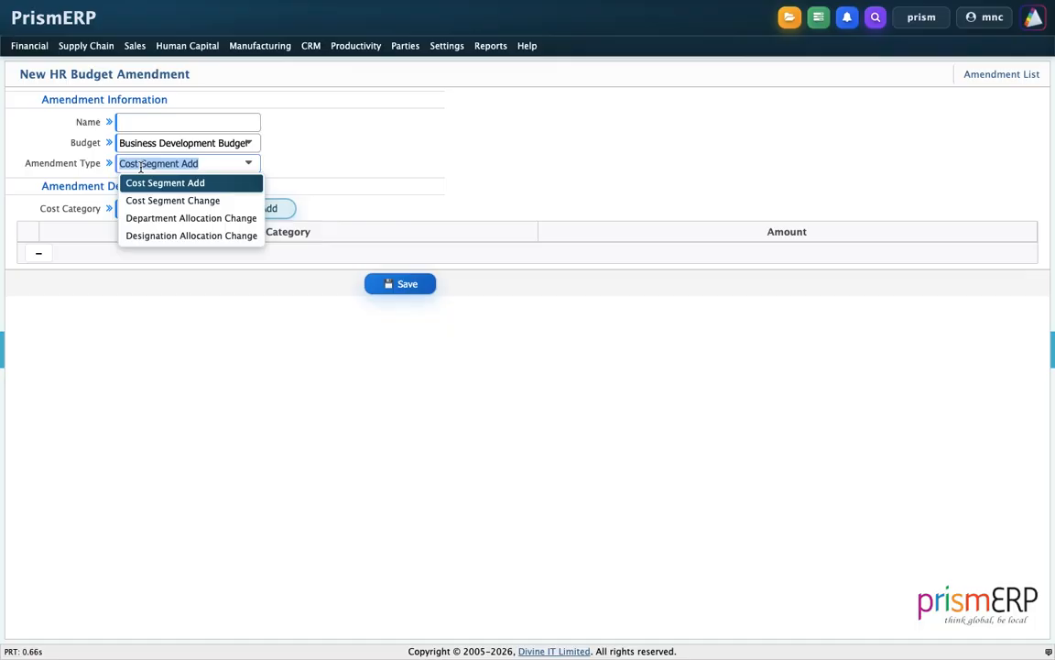
{"action": "left_click", "coordinate": [139, 200]}
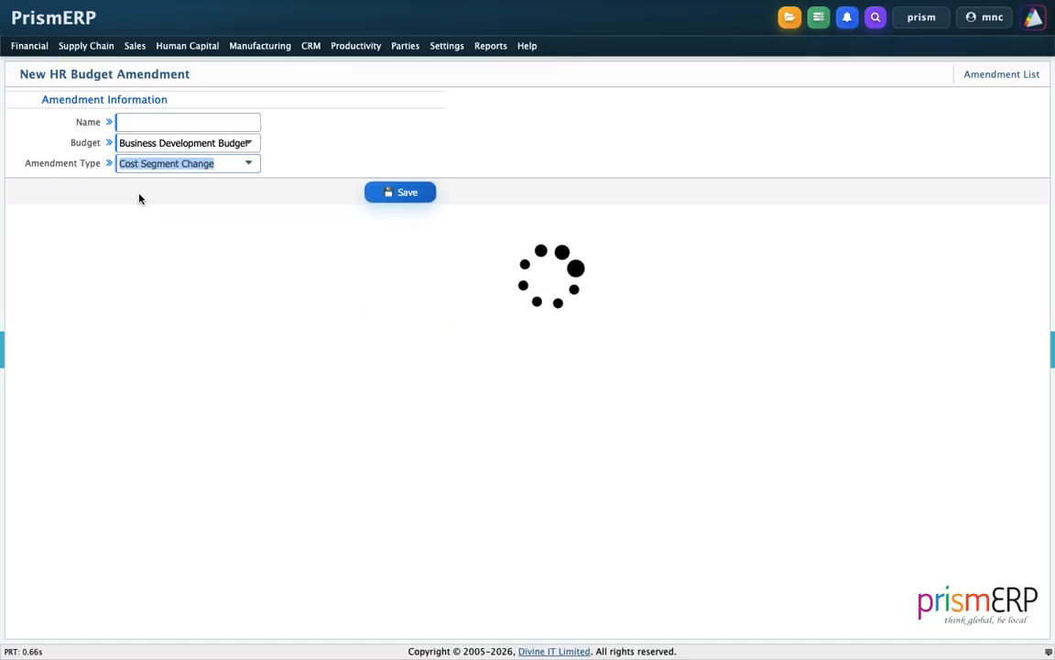
{"action": "left_click", "coordinate": [162, 144]}
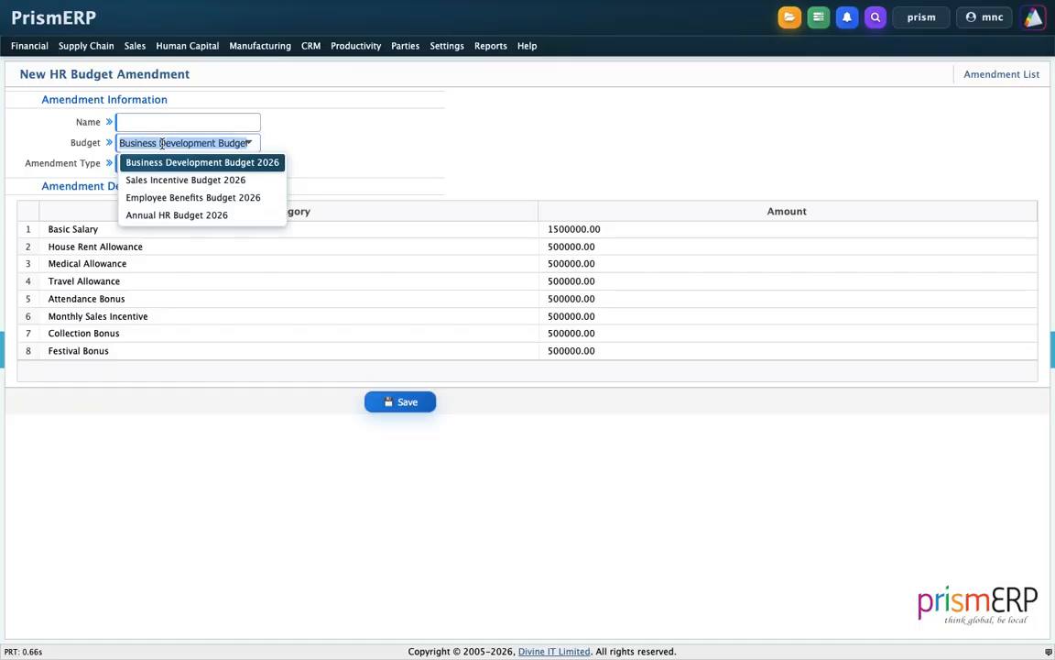
Name the amendment Business Development Budget 2026
{"action": "left_click", "coordinate": [152, 116]}
{"action": "type", "text": "Business Development Budget 2026"}
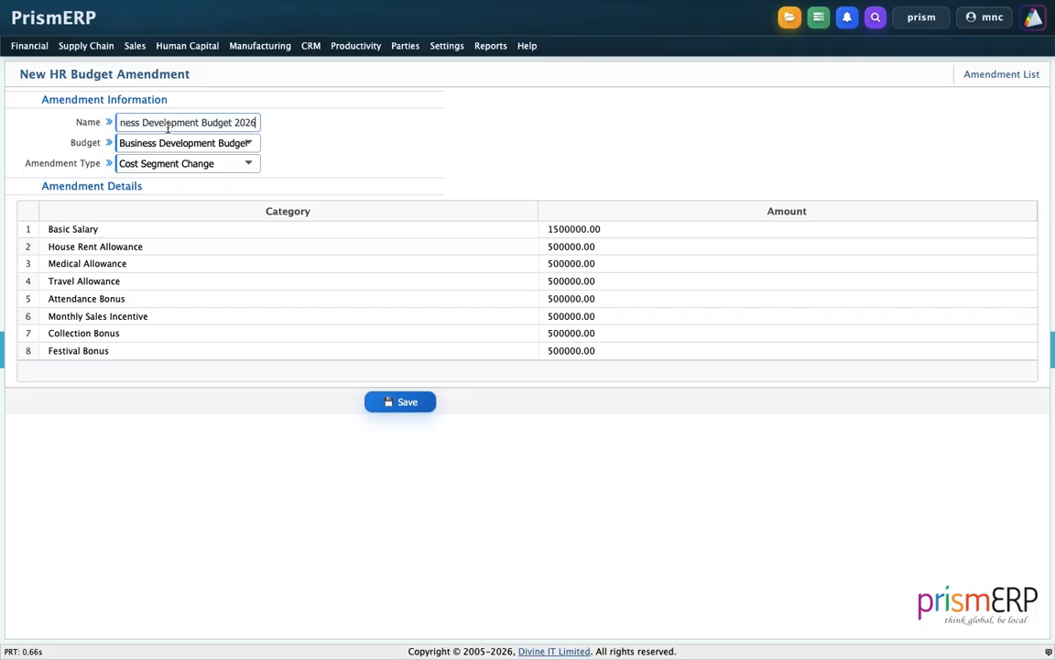
{"action": "left_click", "coordinate": [403, 133]}
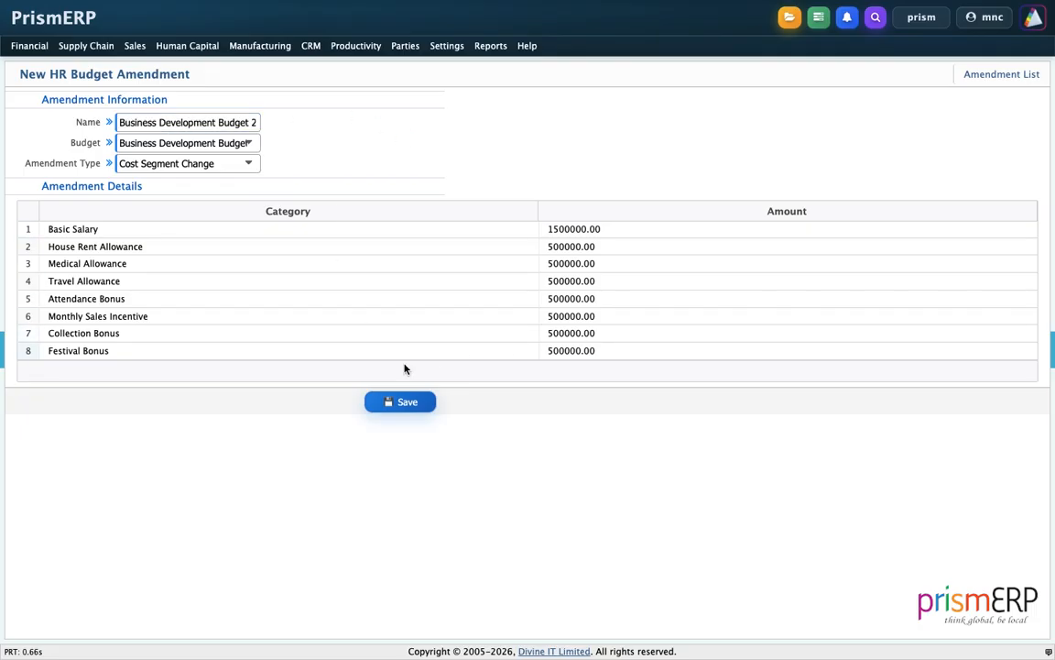
Change the amended amounts to 400000.00 for Travel Allowance and 300000.00 for Festival Bonus
{"action": "left_click", "coordinate": [551, 279]}
{"action": "key", "text": "BackSpace"}
{"action": "type", "text": "4"}
{"action": "left_click", "coordinate": [579, 534]}
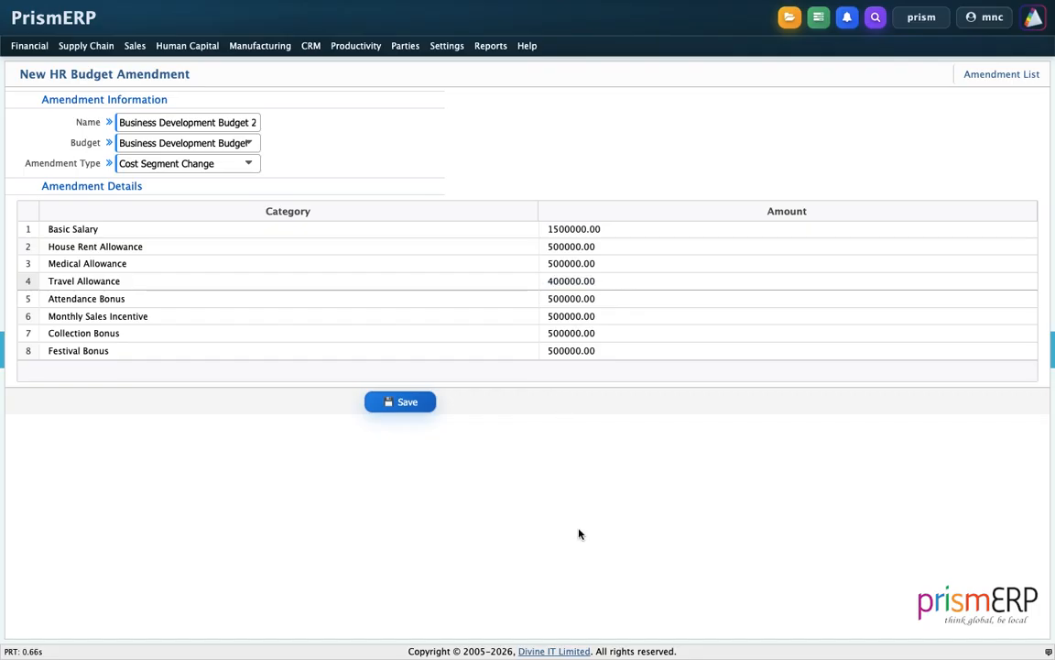
{"action": "left_click", "coordinate": [552, 351]}
{"action": "key", "text": "BackSpace"}
{"action": "type", "text": "3"}
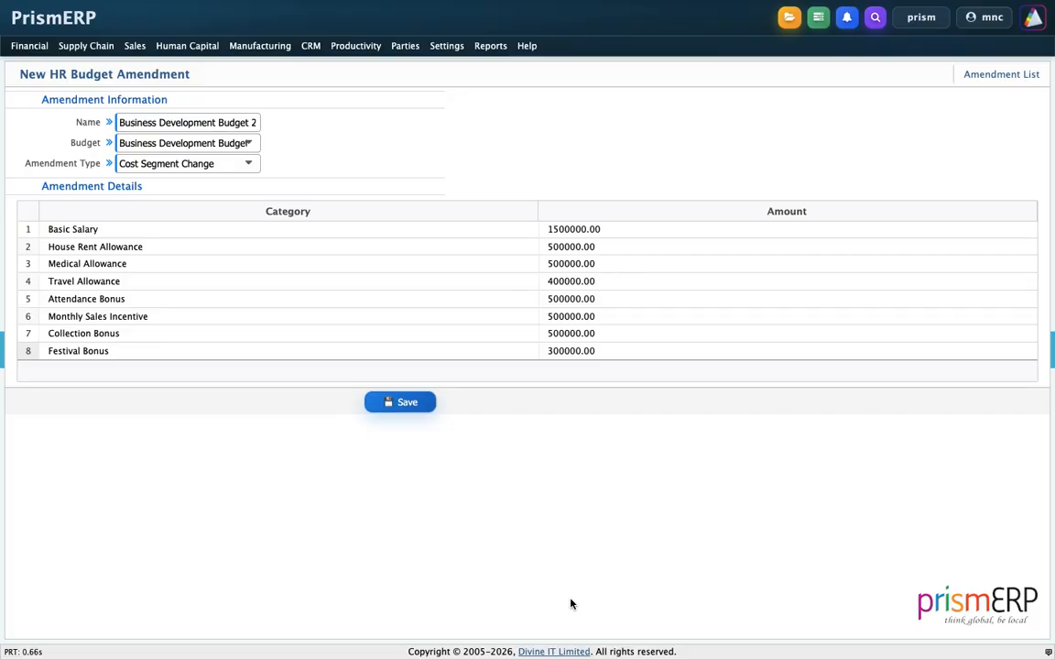
Save the amendment and approve the Business Development Budget 2026 entry in the amendment list
{"action": "left_click", "coordinate": [422, 410]}
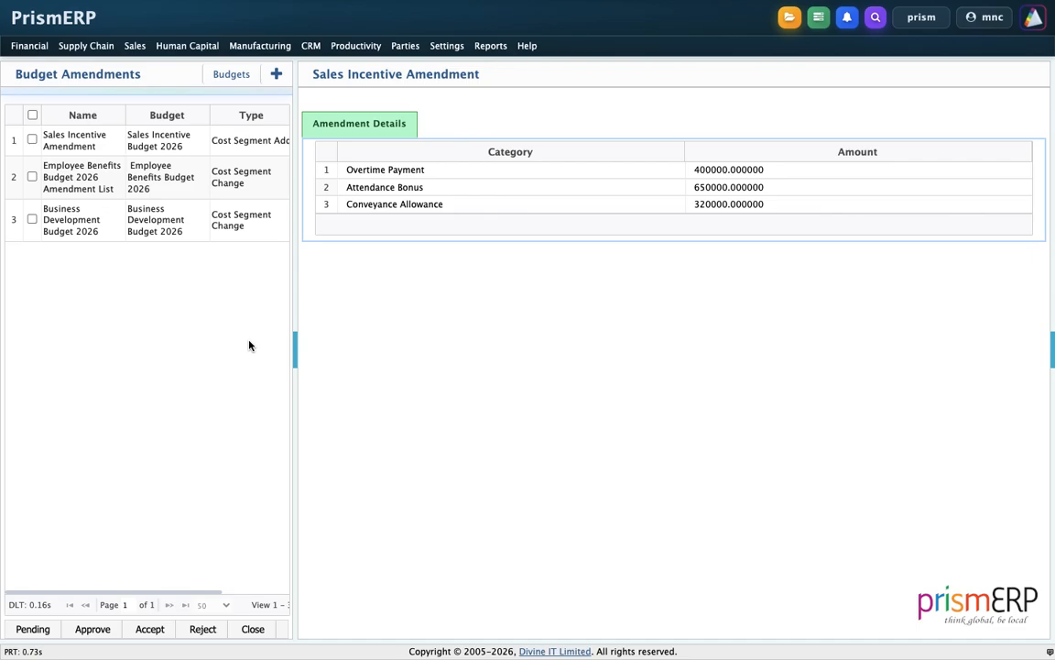
{"action": "left_click", "coordinate": [32, 219]}
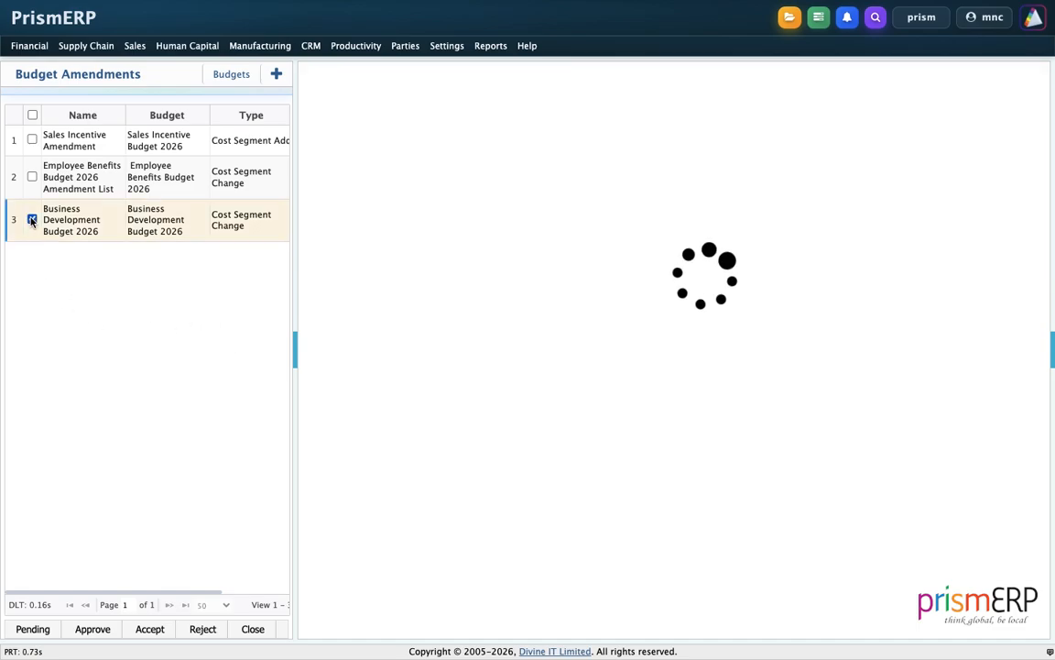
{"action": "left_click", "coordinate": [92, 629]}
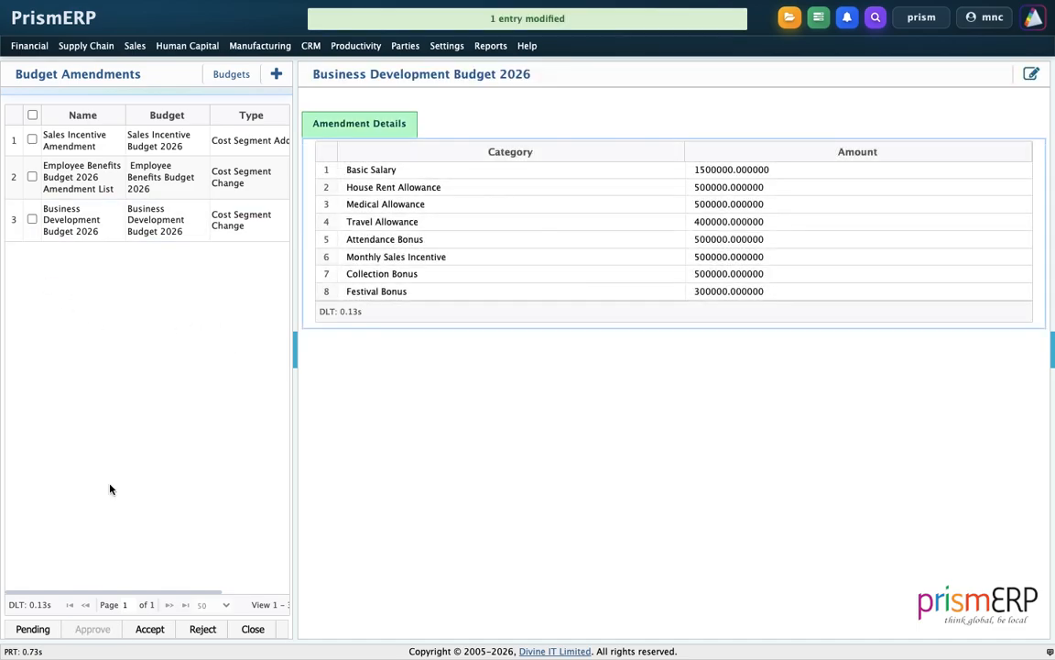
Return to the HR budgets and examine the amendment history of Business Development Budget 2026
{"action": "left_click", "coordinate": [220, 78]}
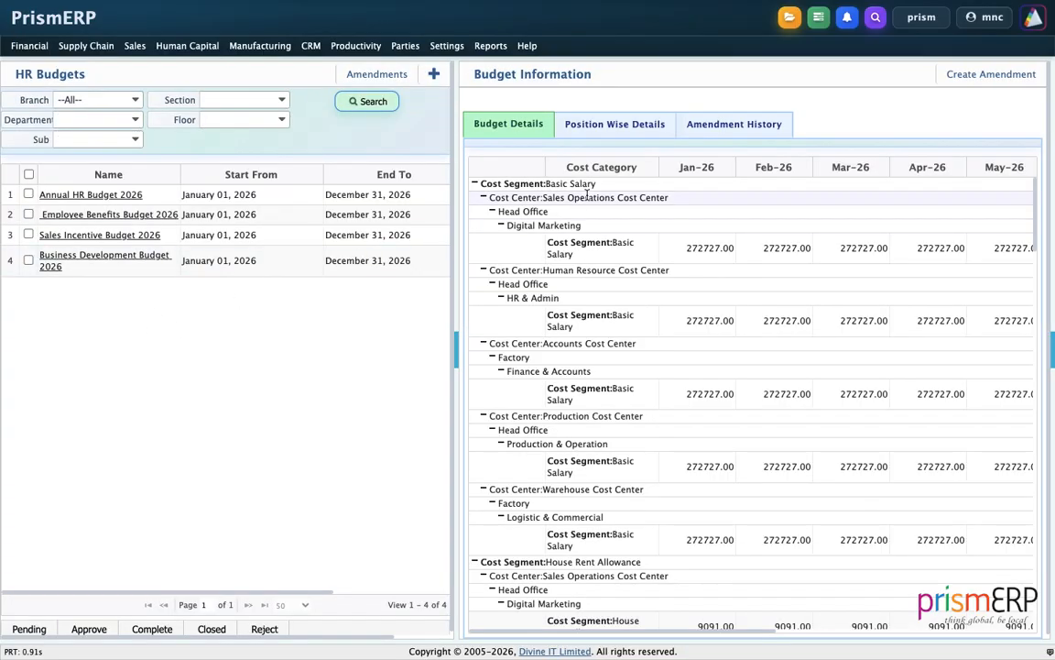
{"action": "left_click", "coordinate": [701, 135]}
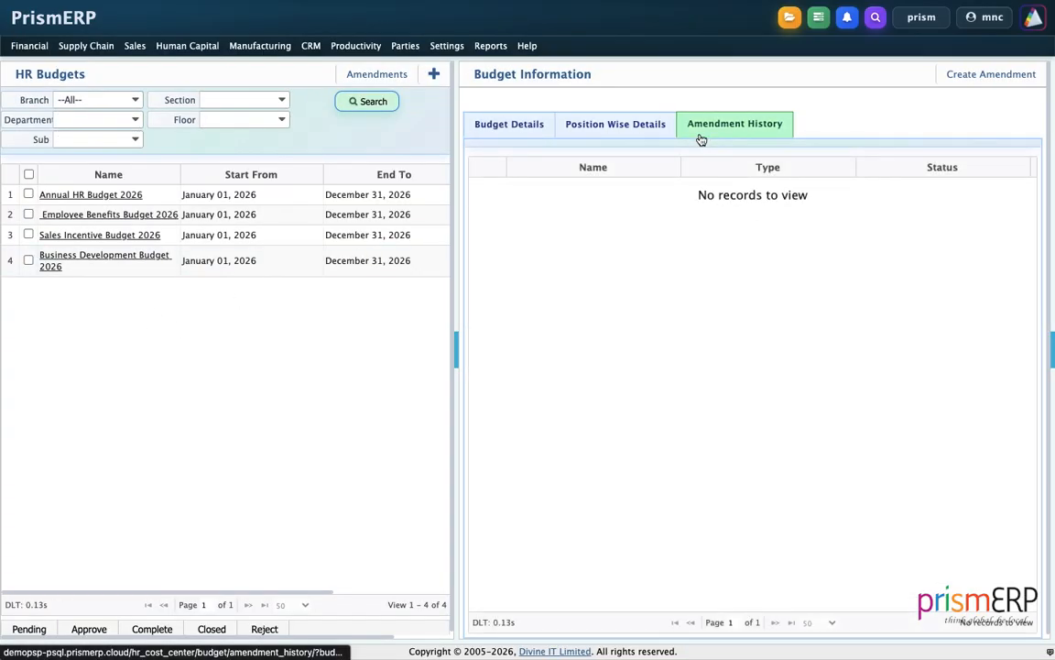
{"action": "left_click", "coordinate": [295, 268]}
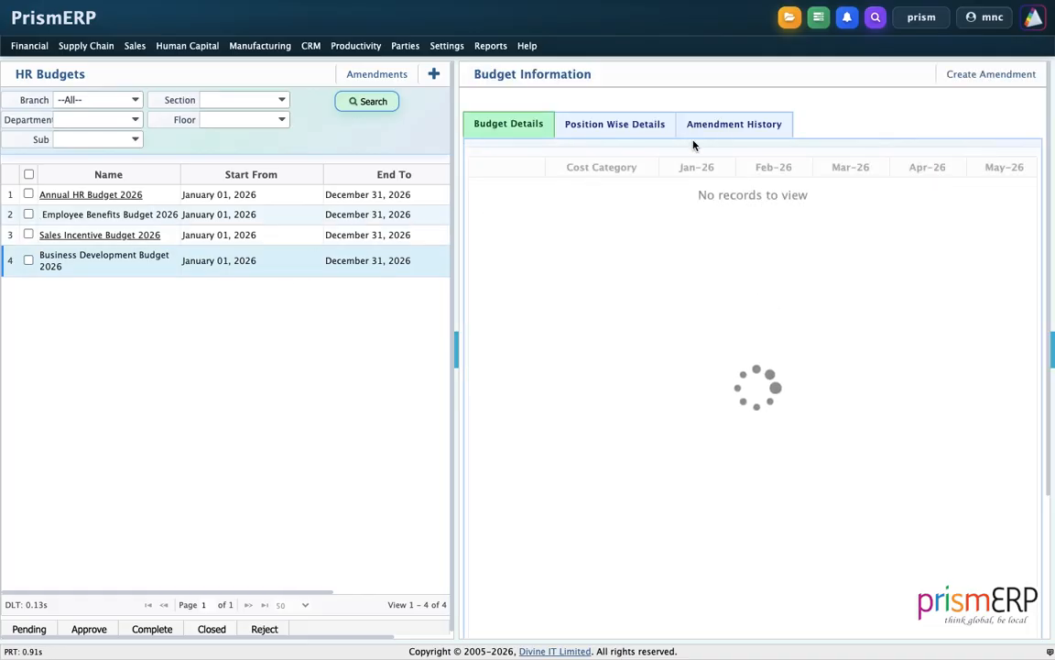
{"action": "left_click", "coordinate": [742, 127]}
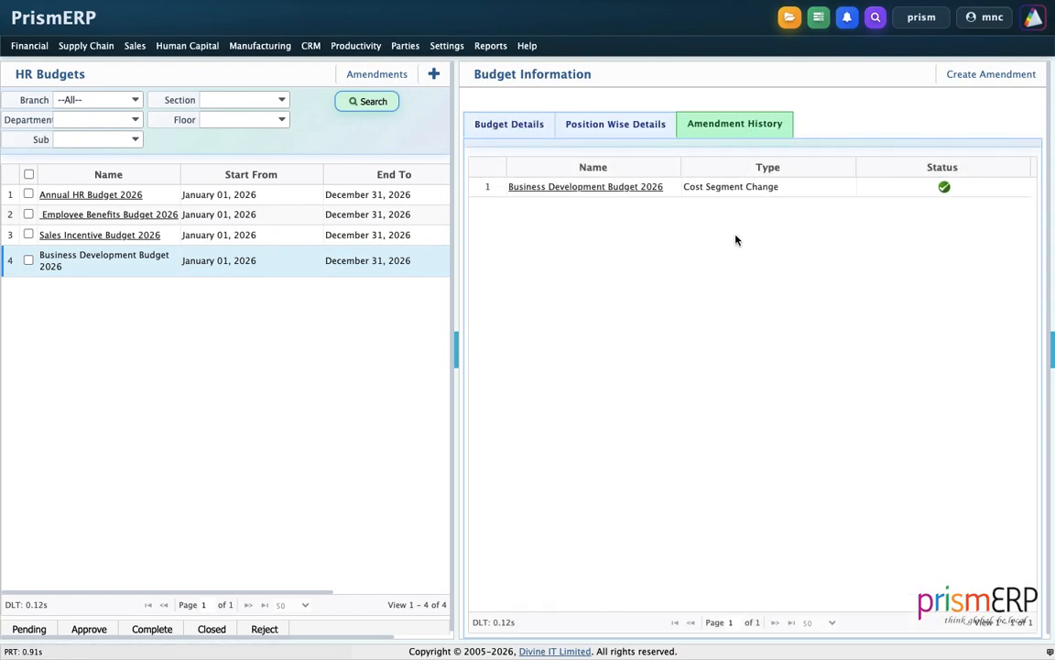